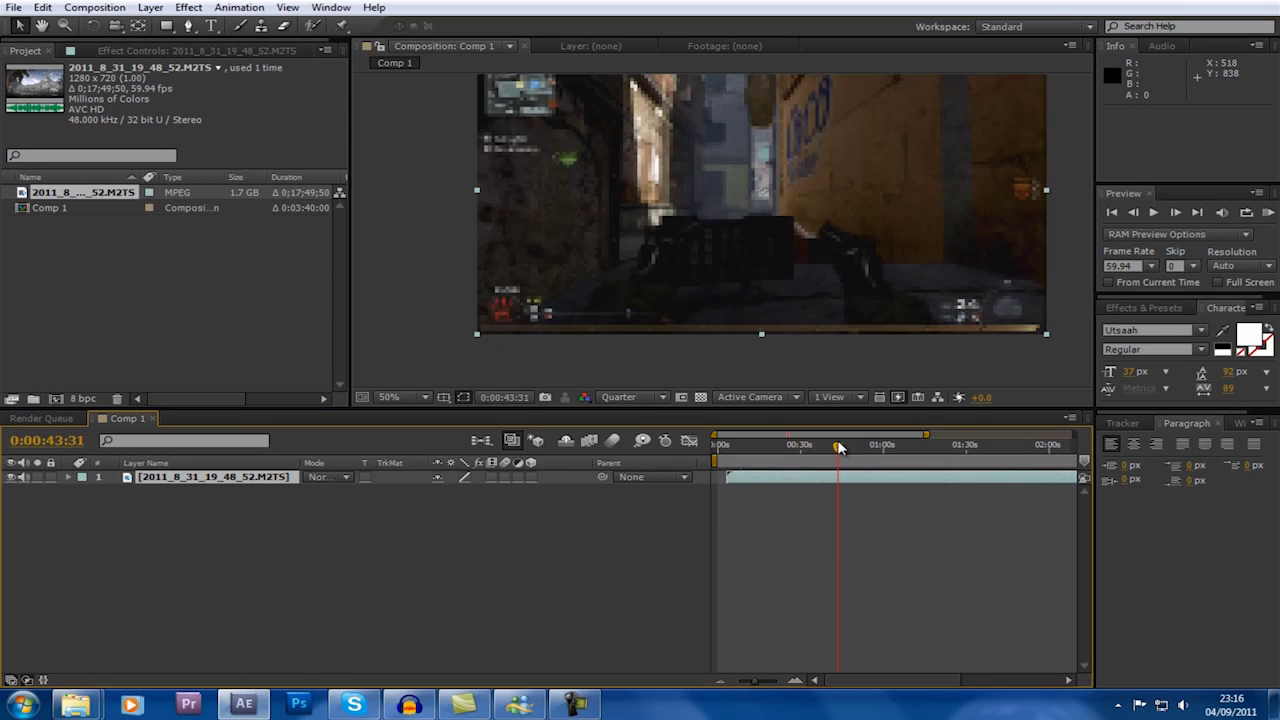
Move the current time indicator to 0:02:20:53, at the start of the rooftop clip
left_click_drag(838, 447, 843, 447)
scroll(845, 466, "right", 5)
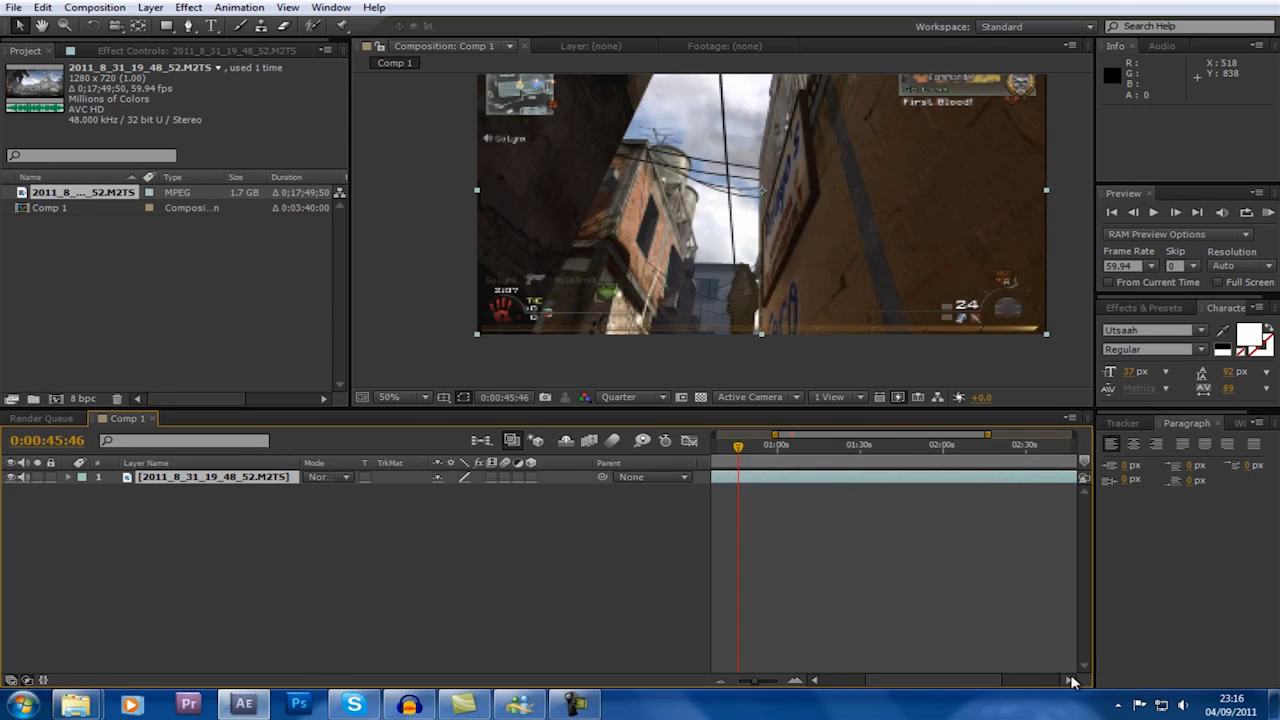
left_click(838, 448)
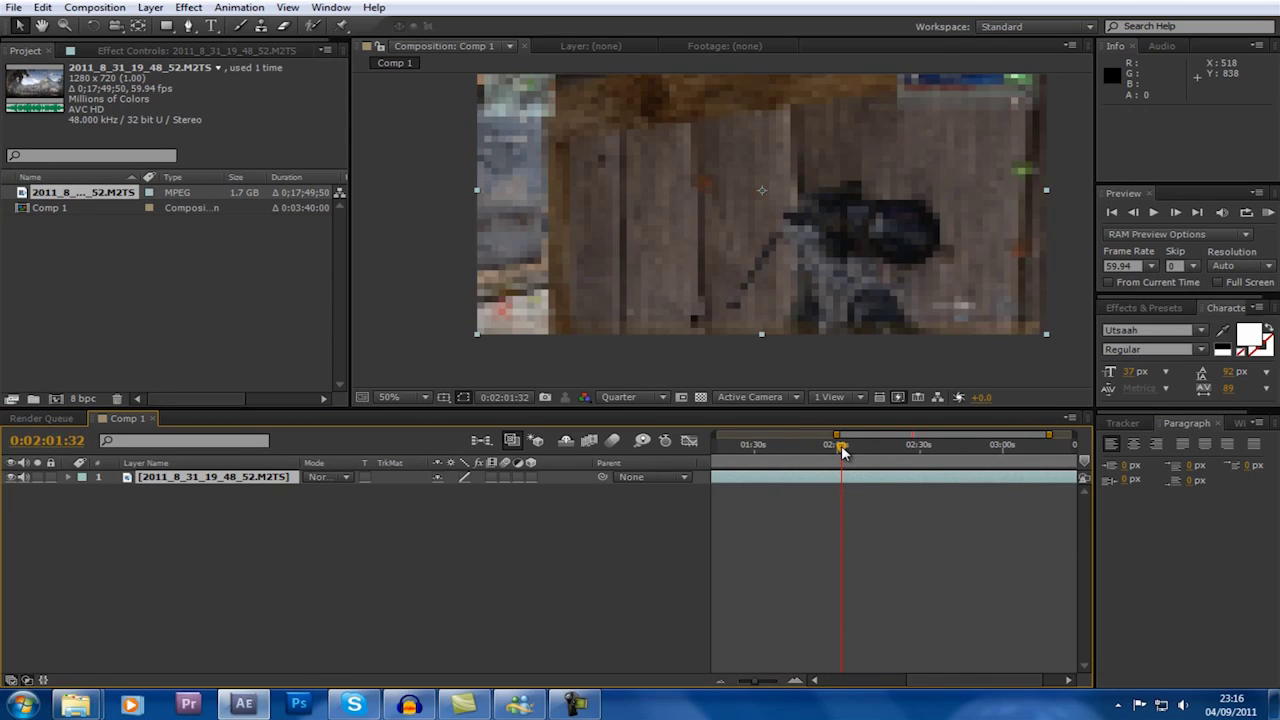
left_click_drag(838, 452, 897, 455)
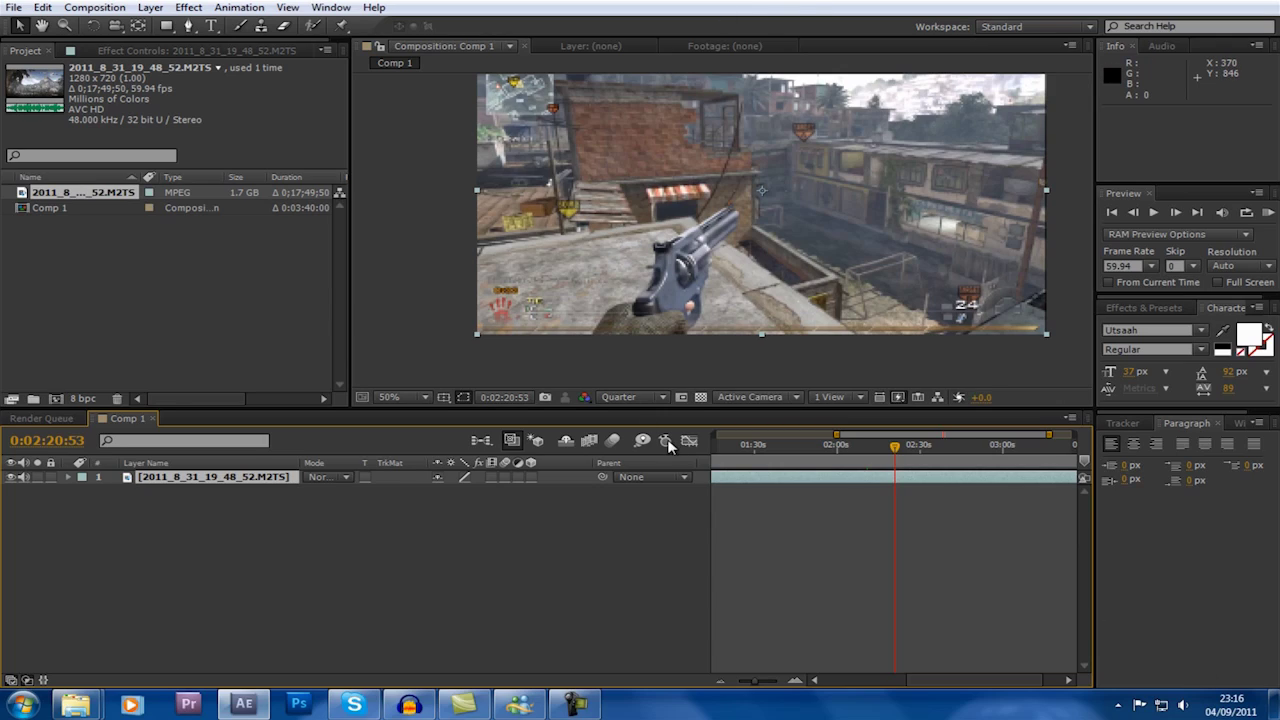
Enable motion blur for the composition and set the footage layer's frame blending to Pixel Motion
left_click(614, 442)
right_click(897, 477)
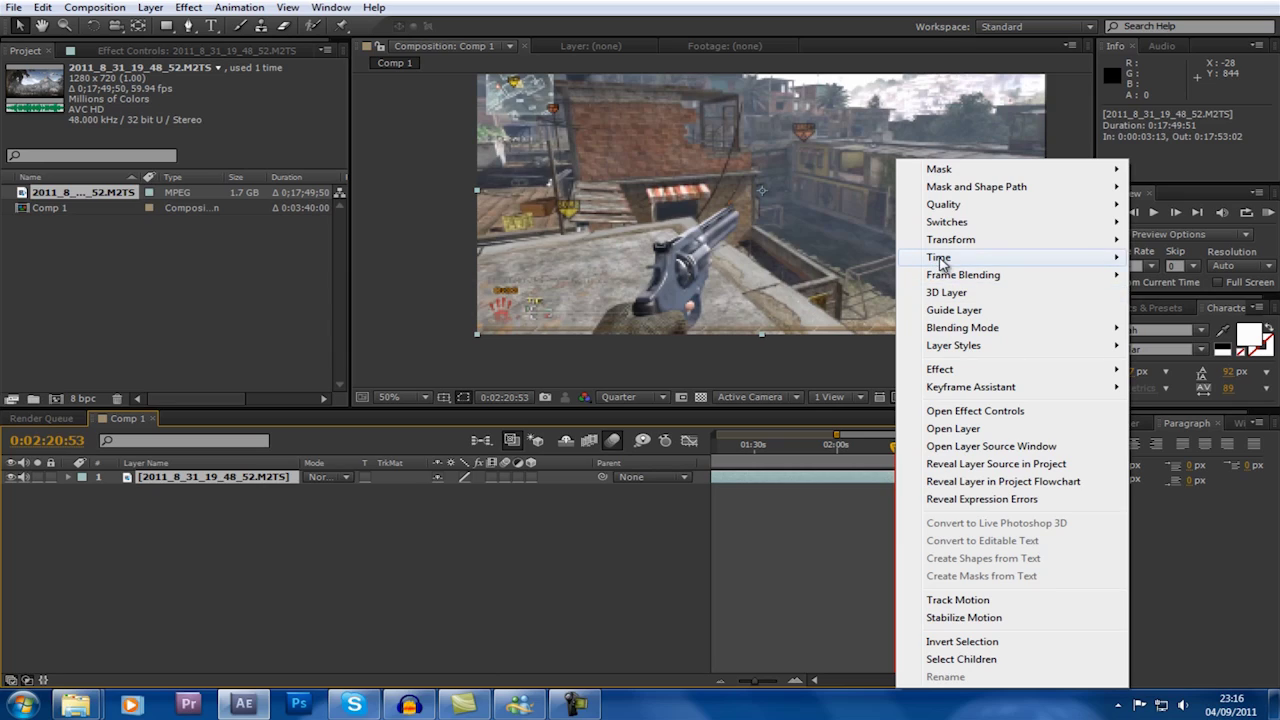
mouse_move(940, 262)
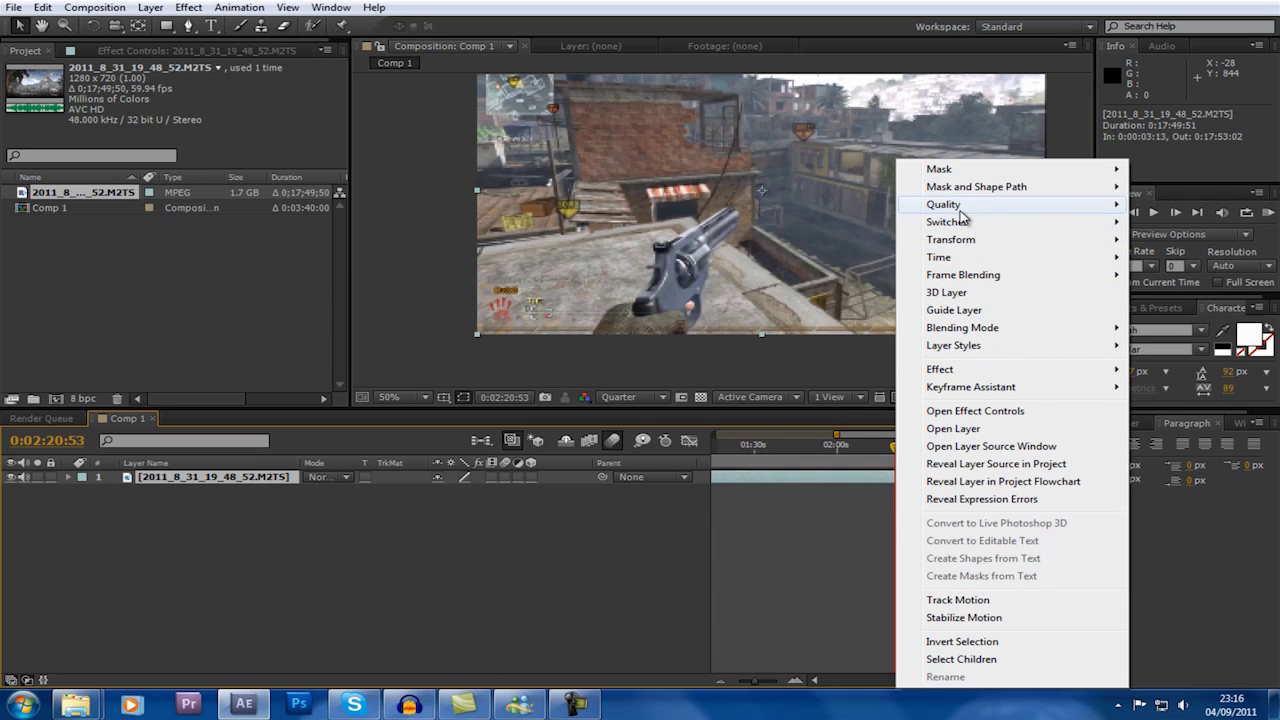
mouse_move(958, 214)
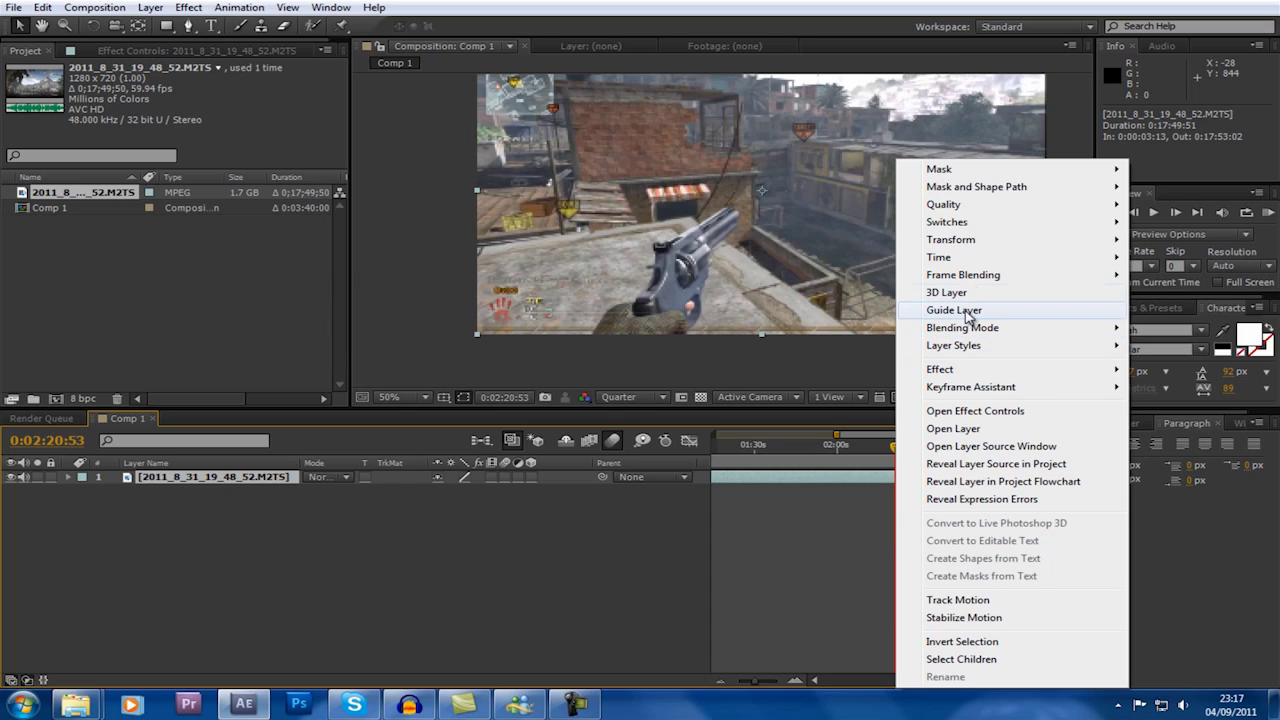
left_click(1165, 312)
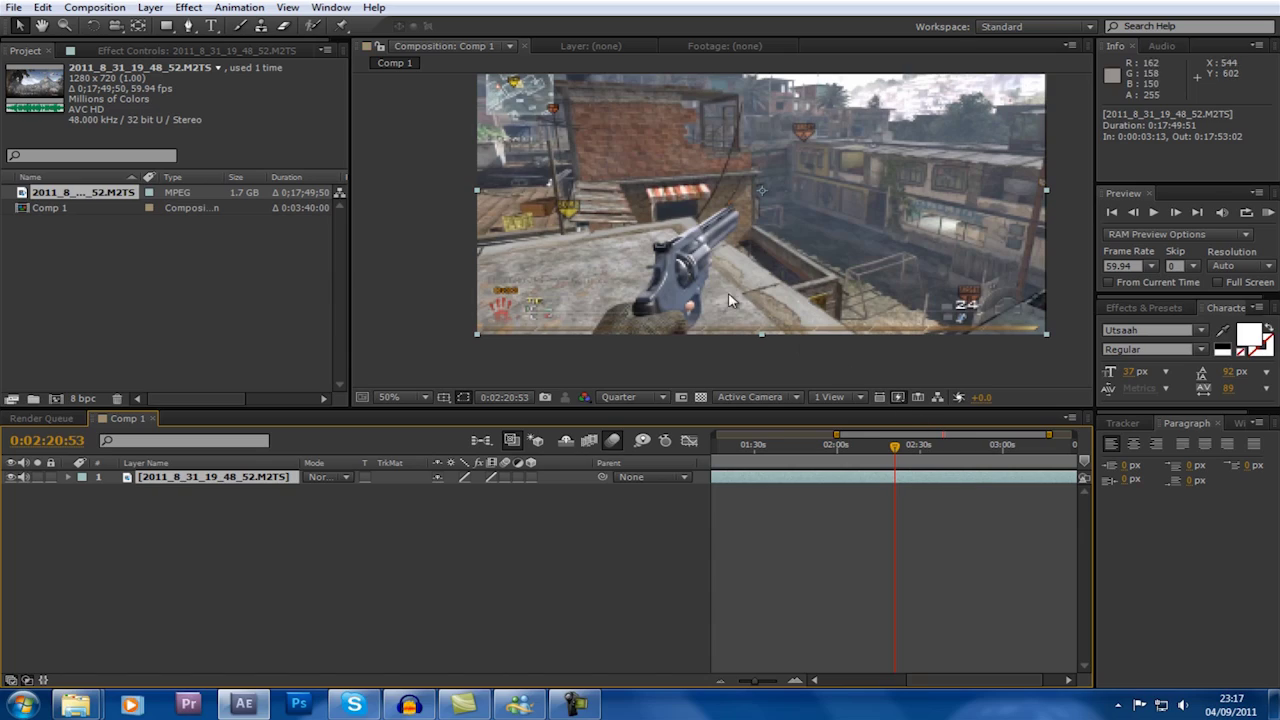
Apply the RE:Vision Twixtor Pro effect to the footage layer and set its input frame rate to 59.94
left_click(193, 9)
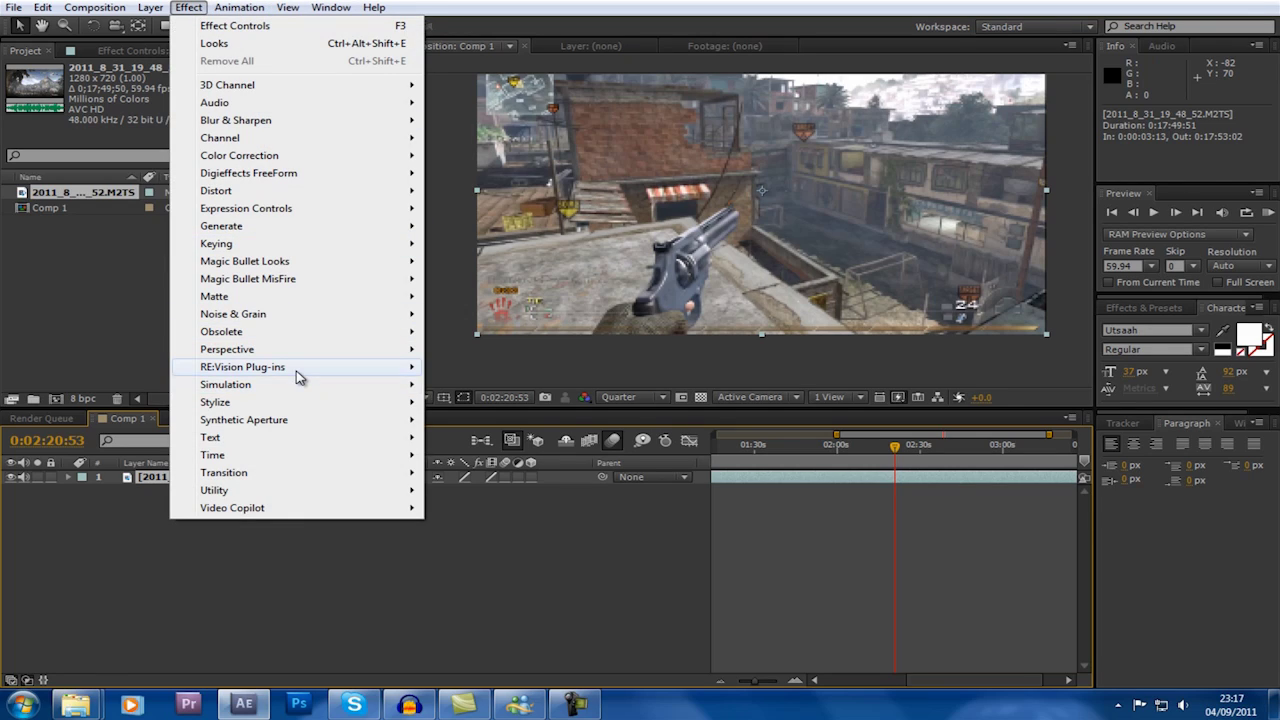
mouse_move(371, 367)
left_click(518, 457)
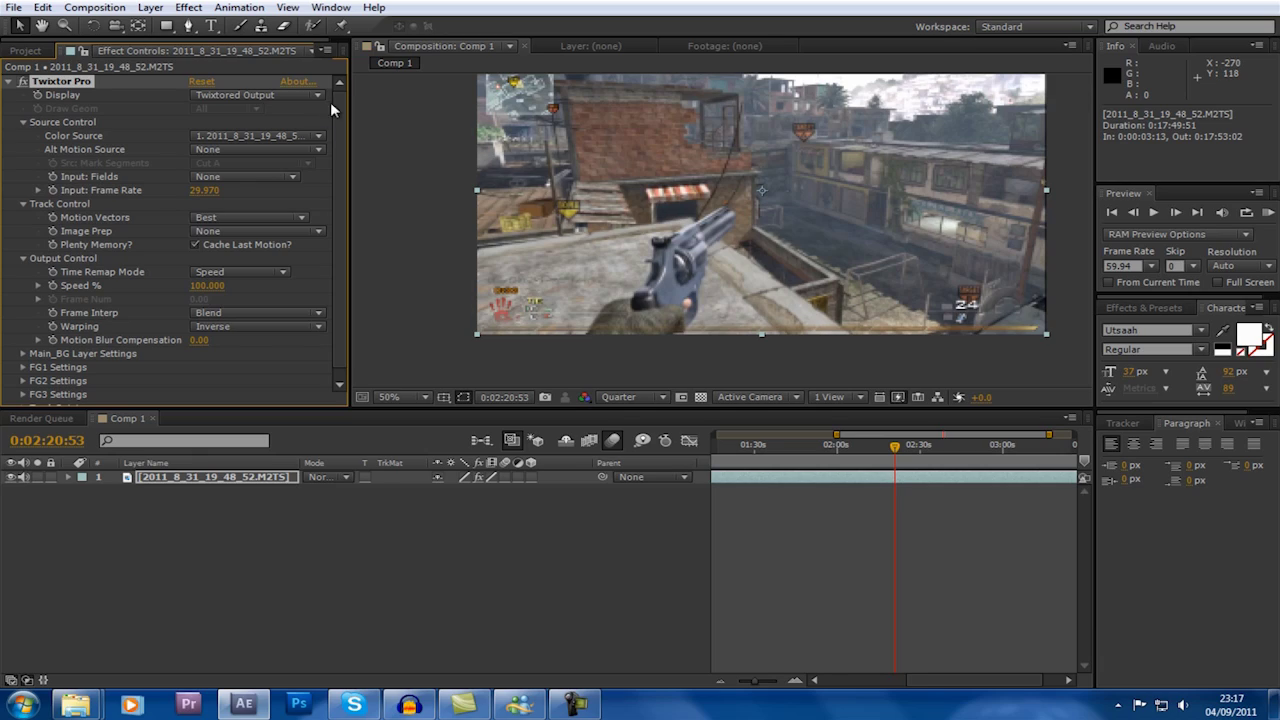
left_click(206, 190)
type("59.94")
key("Return")
Set Twixtor Pro's FG1 Motion Sensitivity to 0 and collapse the FG1 settings
left_click(25, 368)
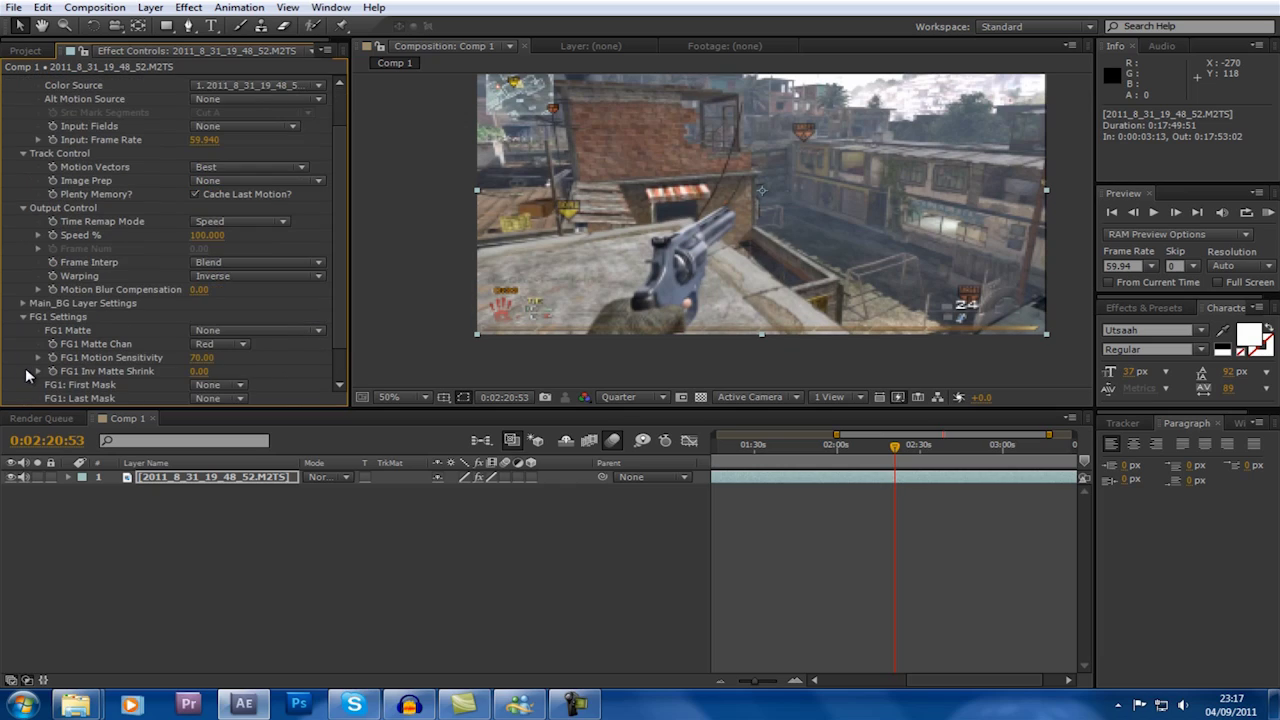
left_click(201, 357)
type("0")
key("Return")
left_click(24, 316)
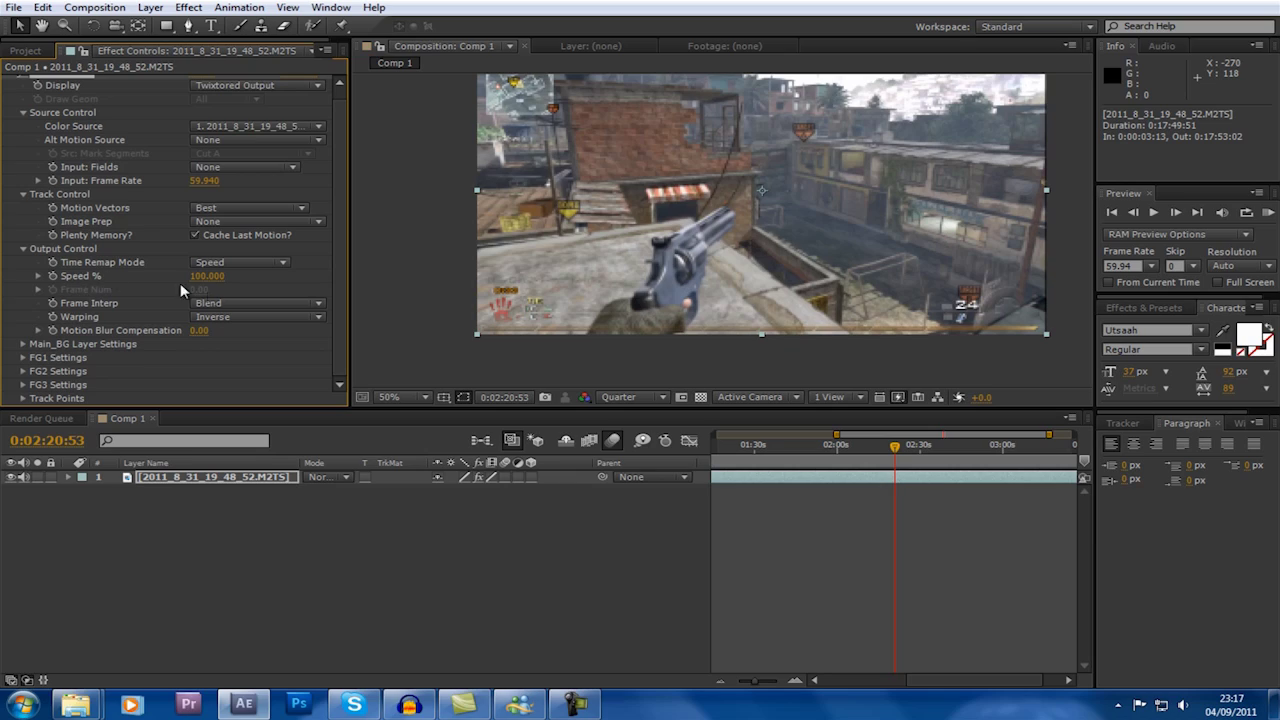
Reveal Twixtor Pro's output controls under the layer and start keyframing Speed % at 0:02:20:53
left_click(52, 276)
left_click(68, 477)
left_click(54, 277)
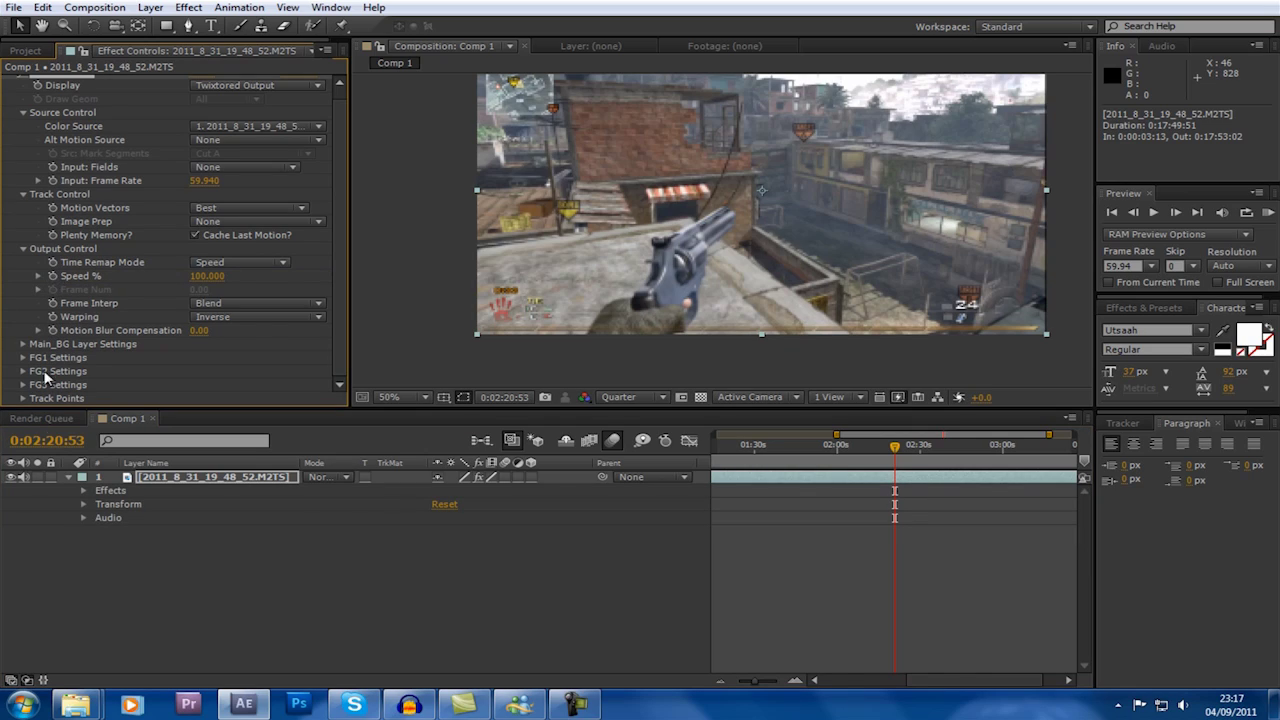
left_click(83, 491)
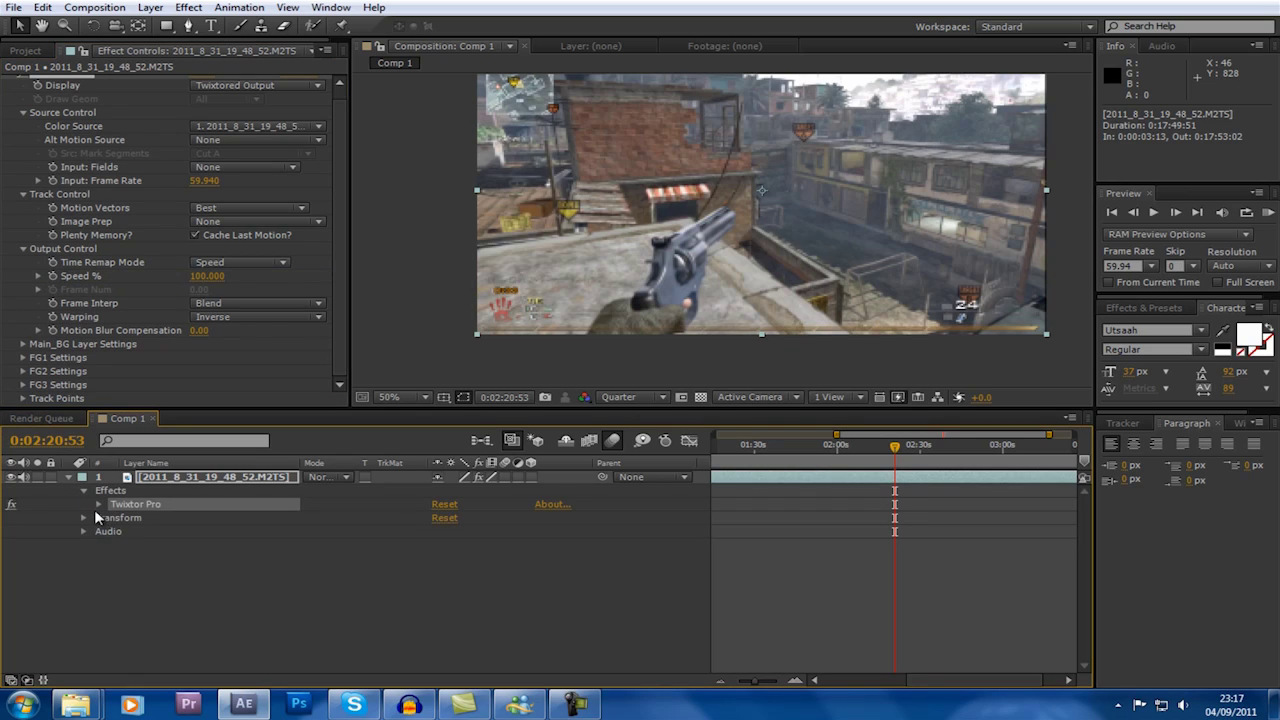
left_click(99, 505)
left_click(113, 572)
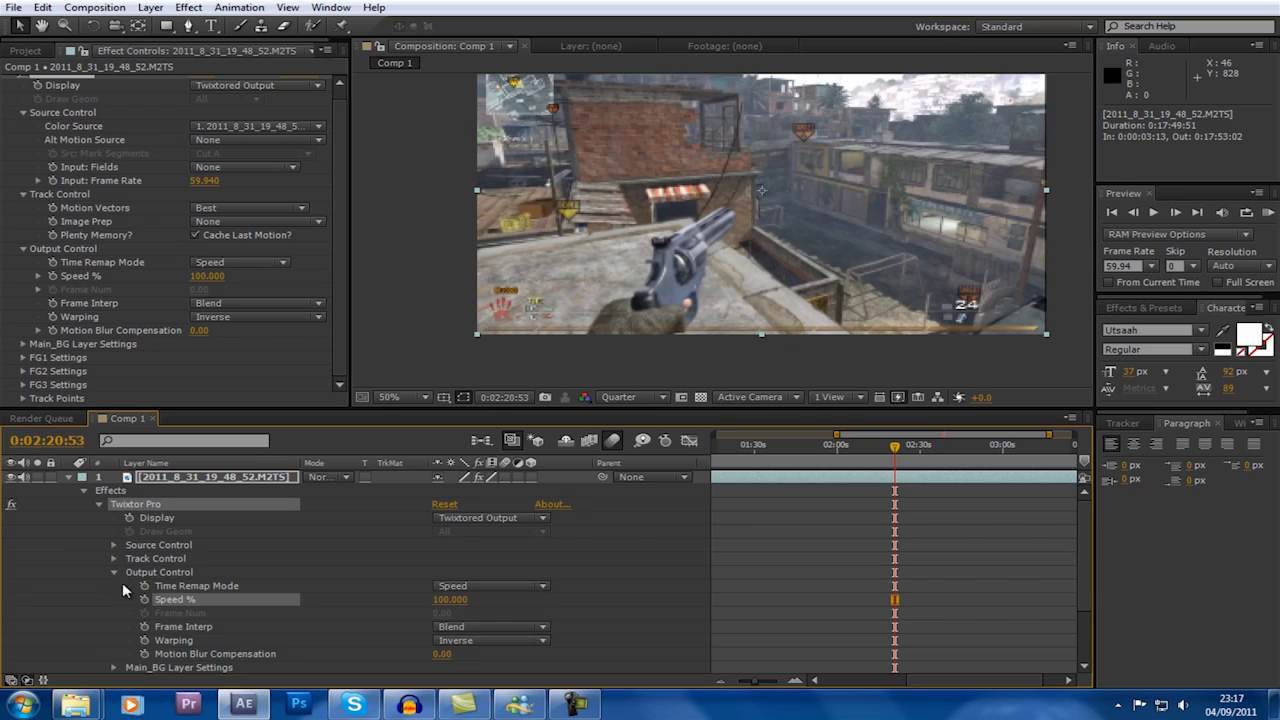
left_click(144, 599)
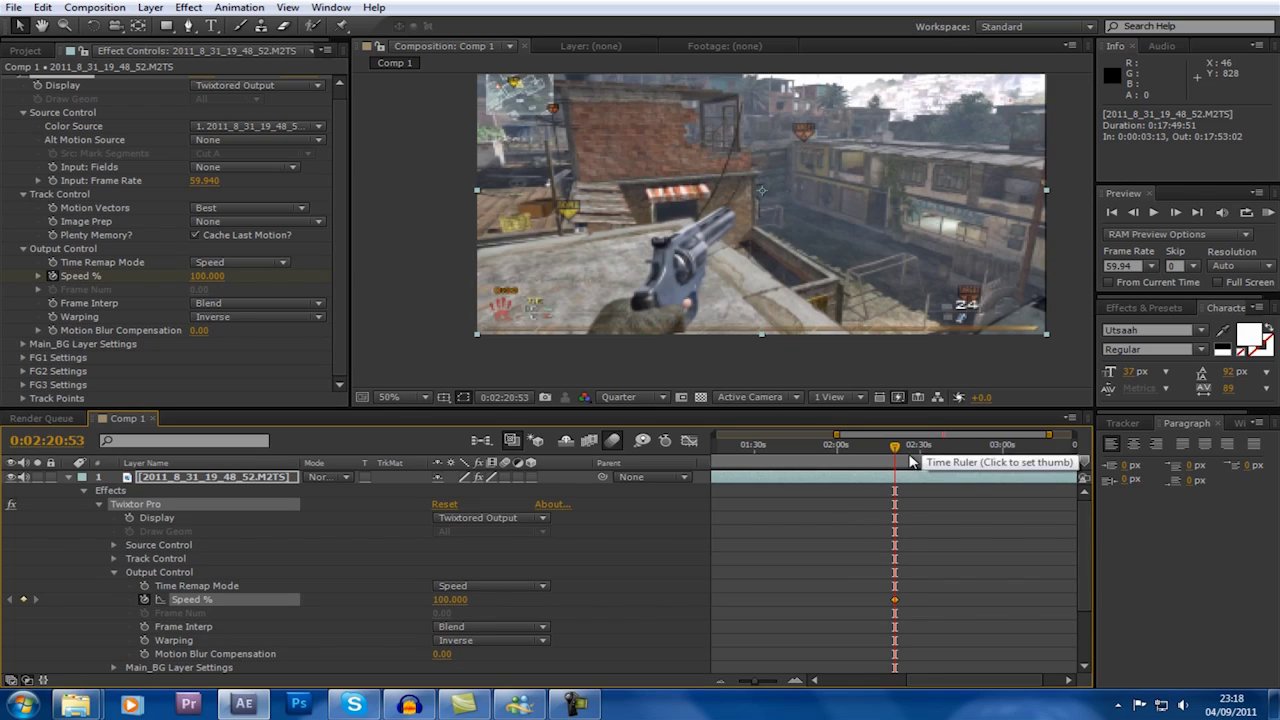
Add a second Speed % keyframe at 0:02:22:03, holding the speed at 100
left_click_drag(897, 453, 898, 453)
left_click(795, 681)
left_click(795, 681)
left_click(797, 681)
left_click_drag(899, 452, 919, 456)
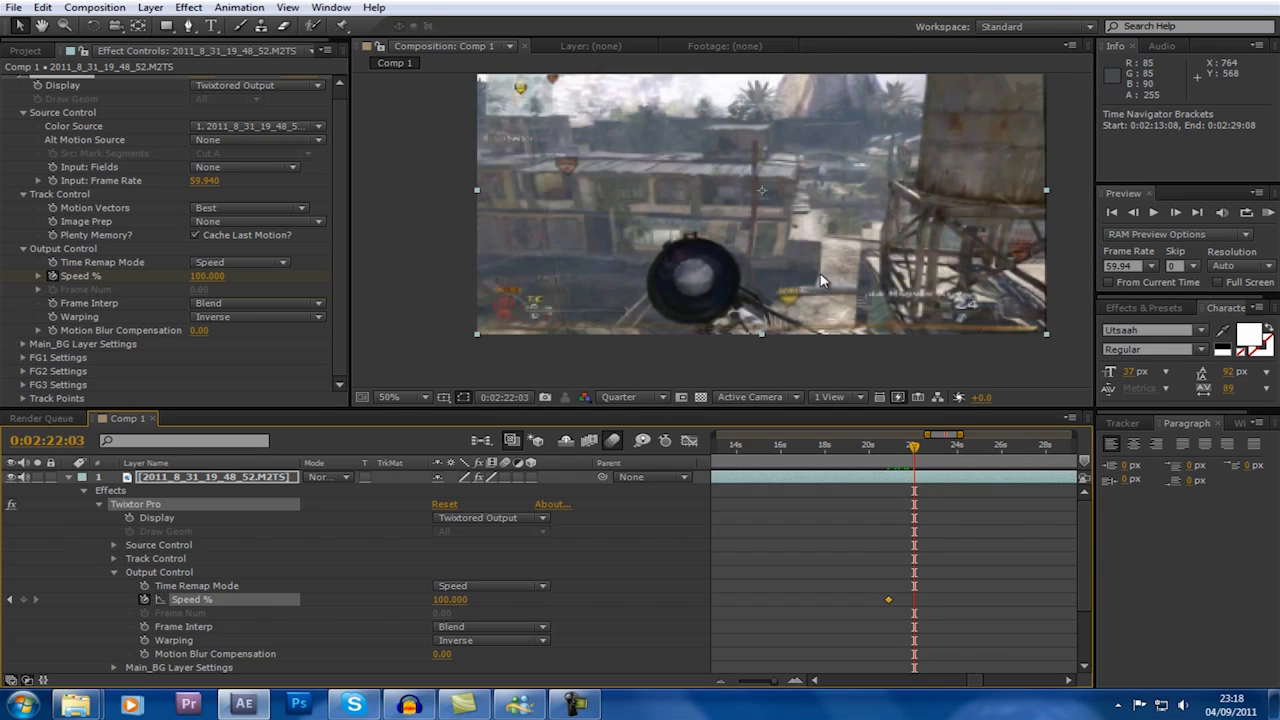
left_click(23, 599)
Advance one frame to 0:02:22:04 and set Speed % to 3
left_click(1178, 212)
left_click(450, 599)
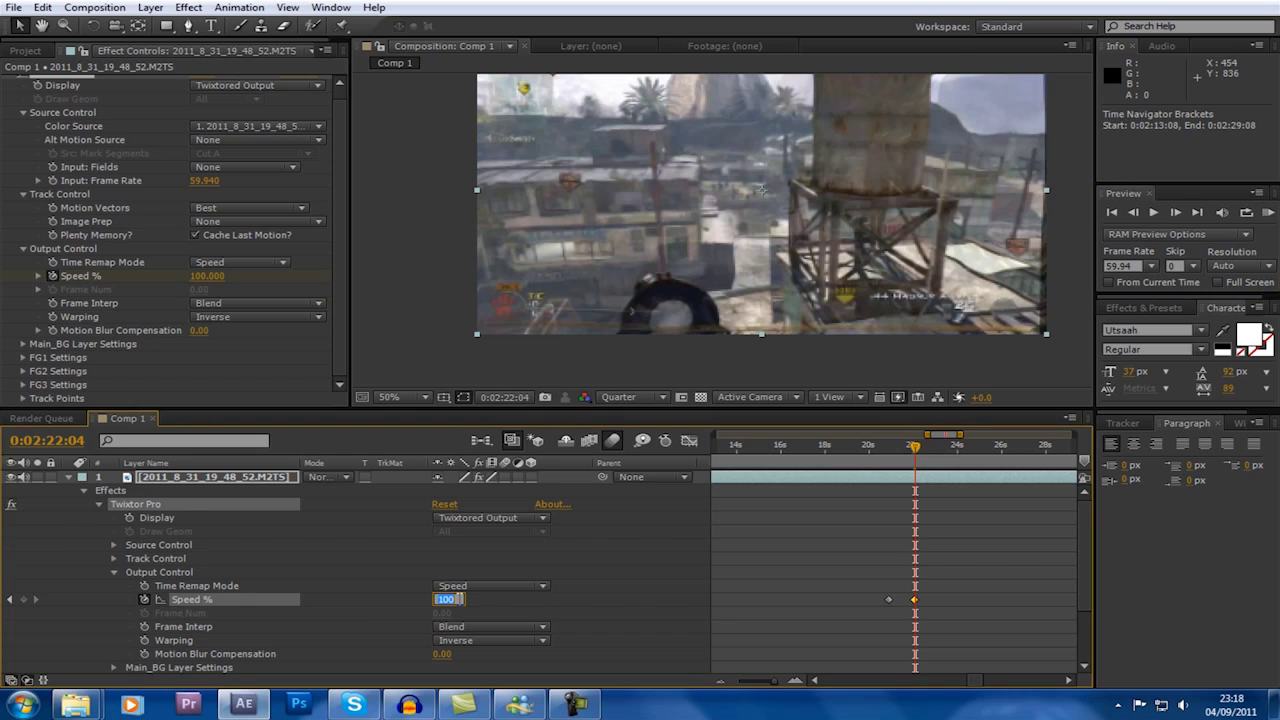
key("Return")
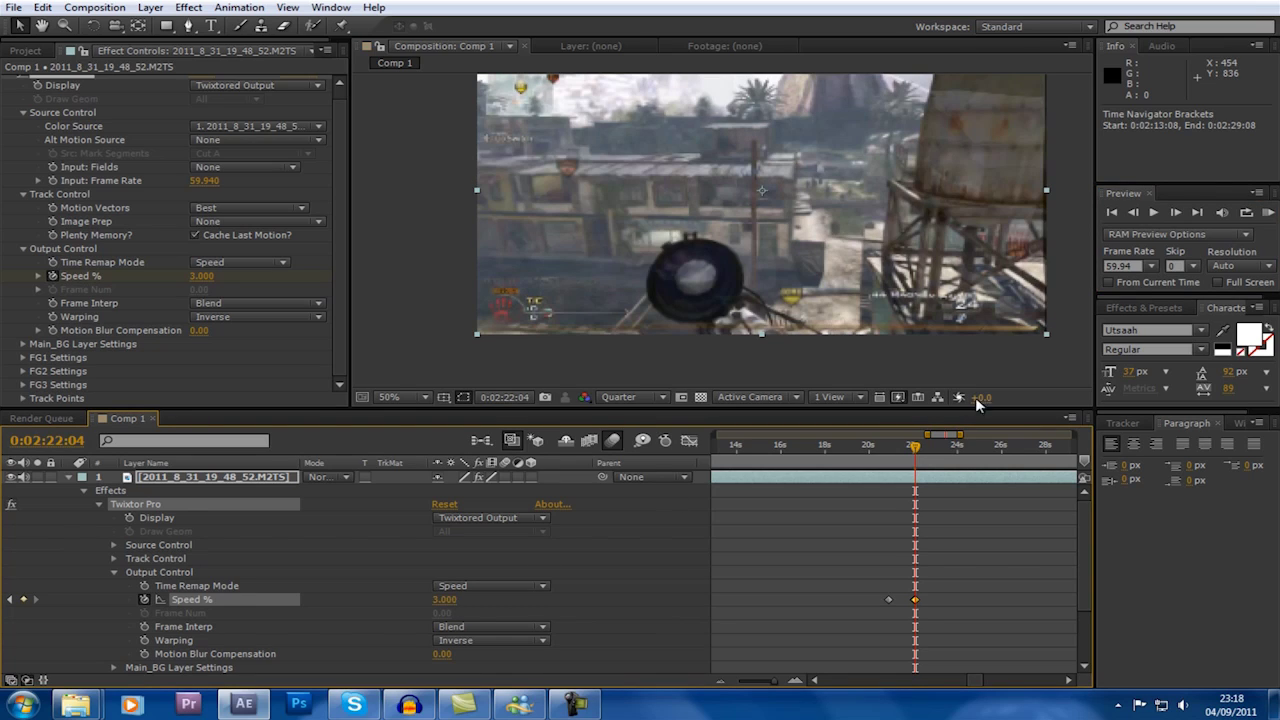
Add a Speed % keyframe at 0:02:24:52 holding 3, and set the speed to 100 at 0:02:24:53
left_click_drag(916, 452, 979, 457)
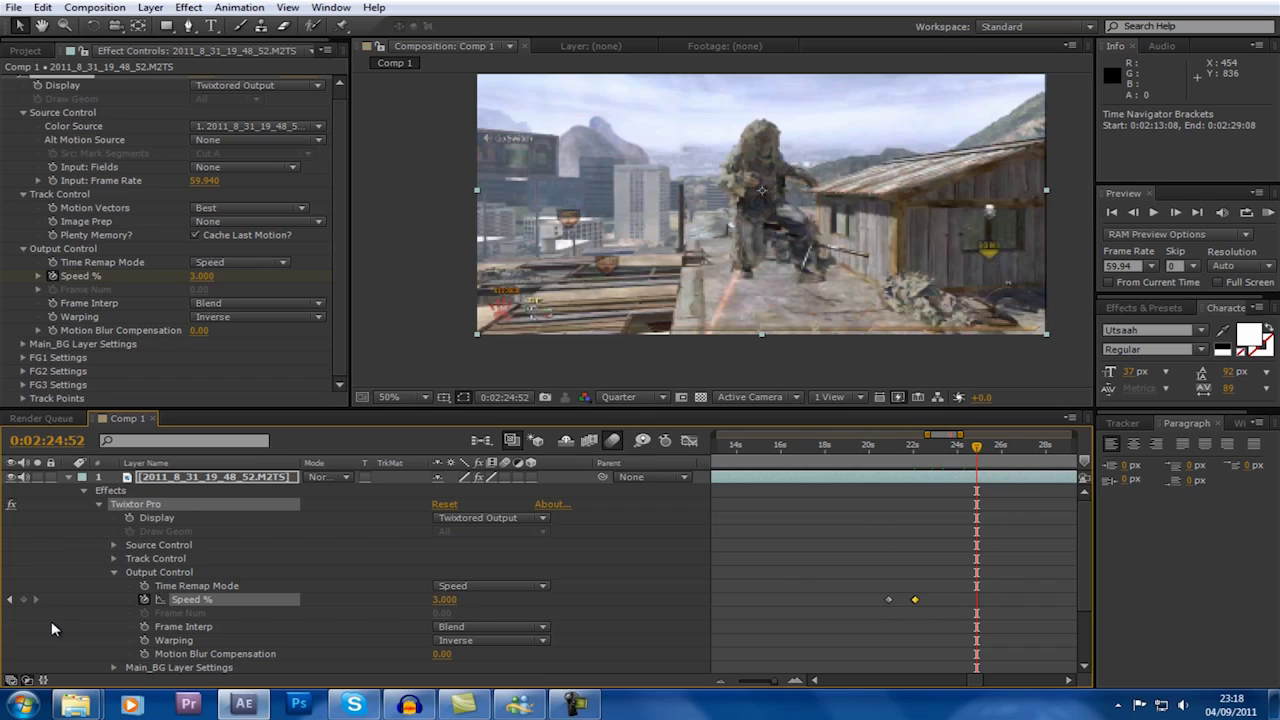
left_click(23, 599)
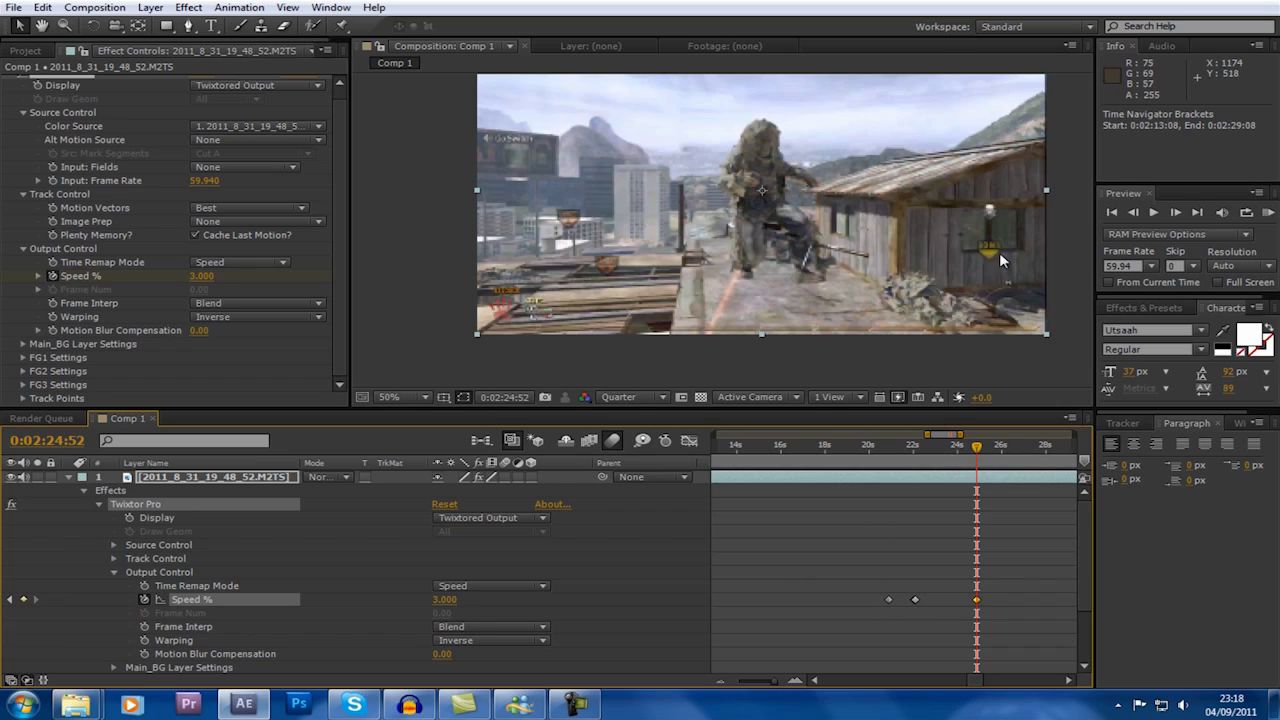
left_click(1157, 211)
left_click(444, 599)
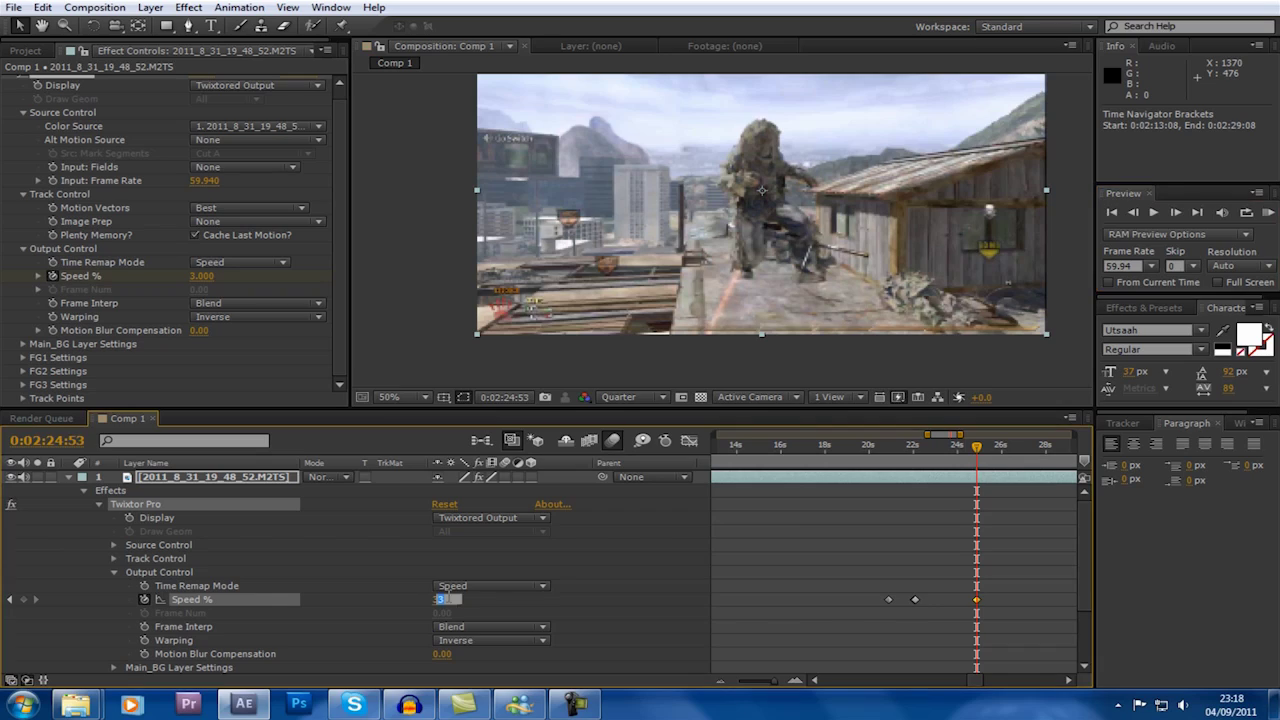
type("100")
key("Return")
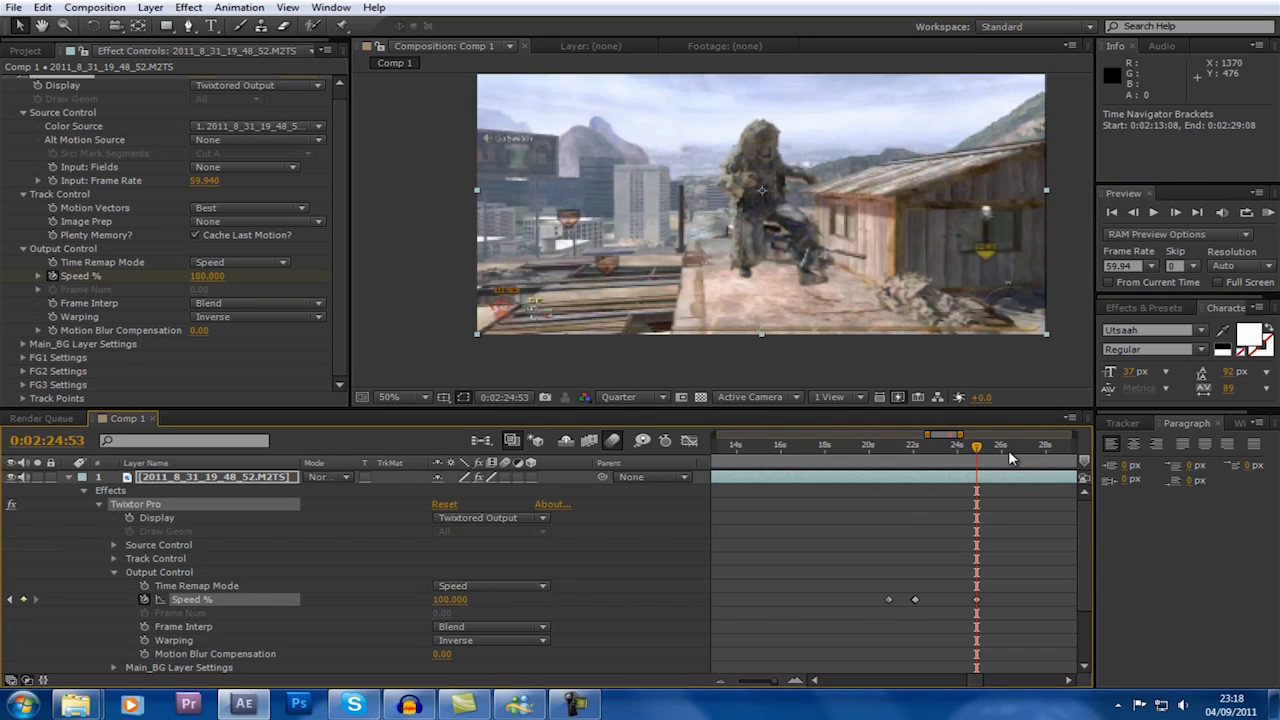
Add a Speed % keyframe at 0:02:25:38 holding 100, and set the speed to 5 at 0:02:25:39
left_click_drag(978, 454, 995, 453)
left_click(23, 599)
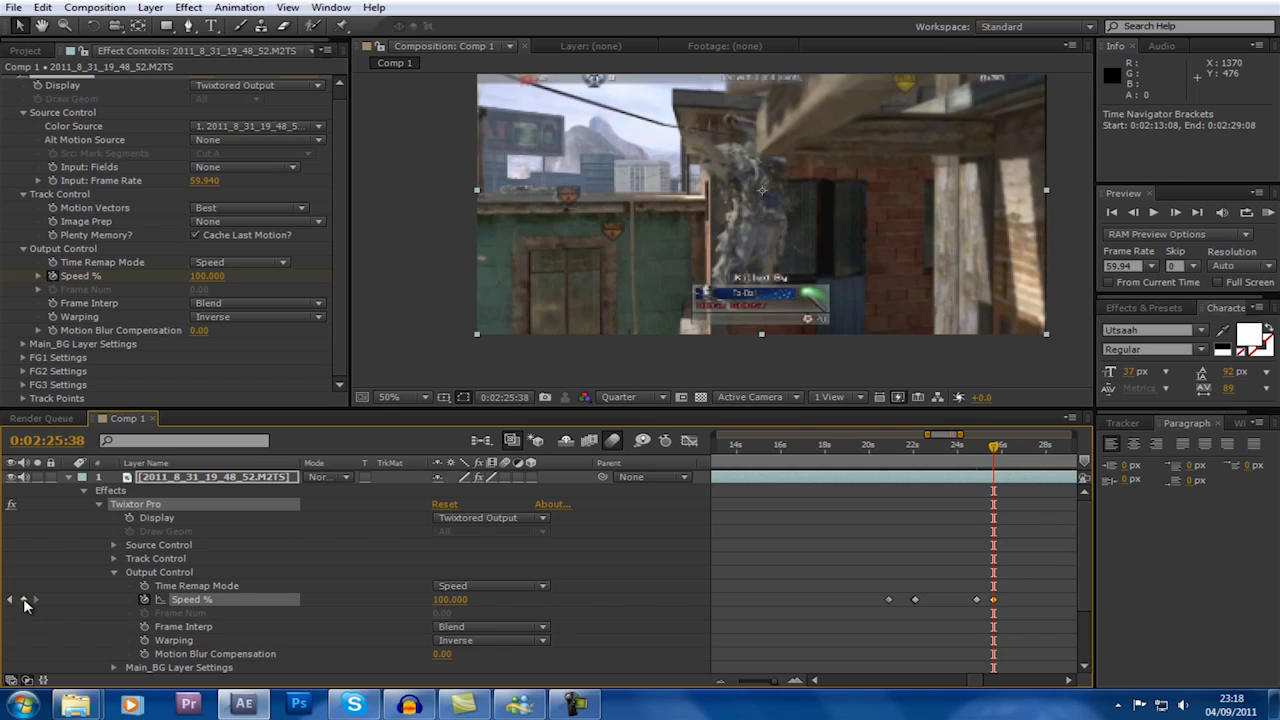
left_click(1172, 211)
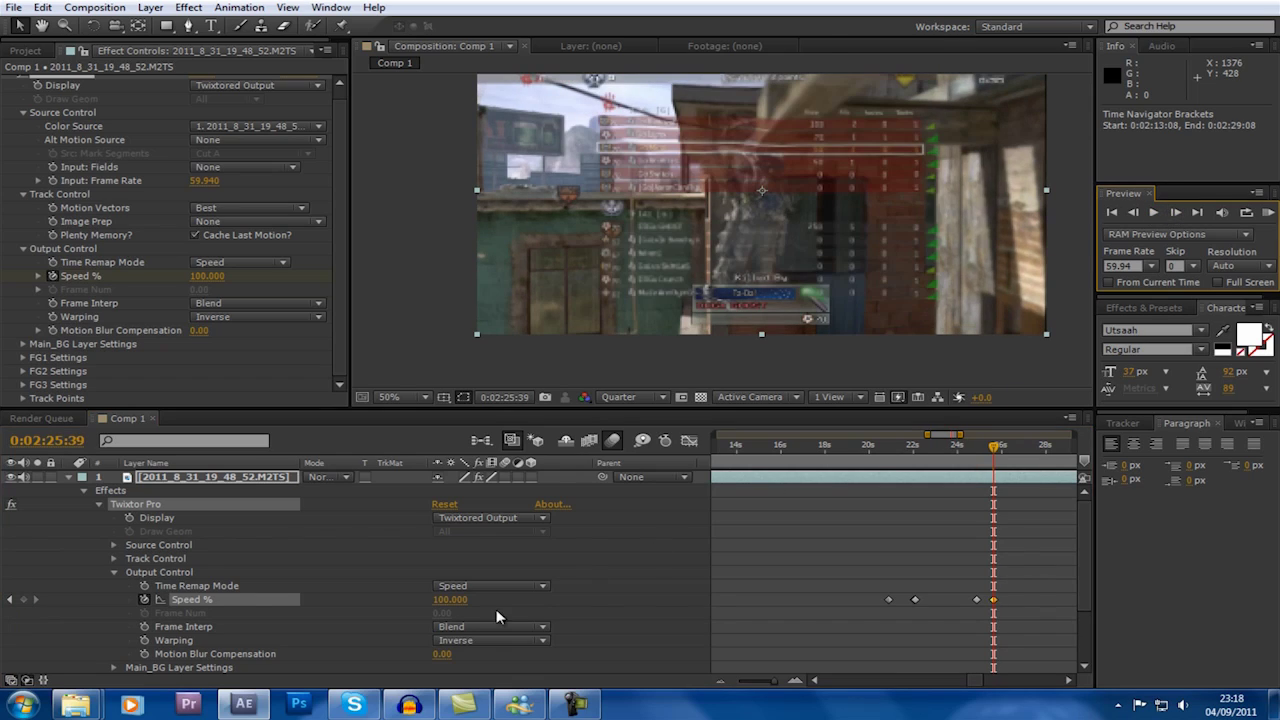
left_click(451, 602)
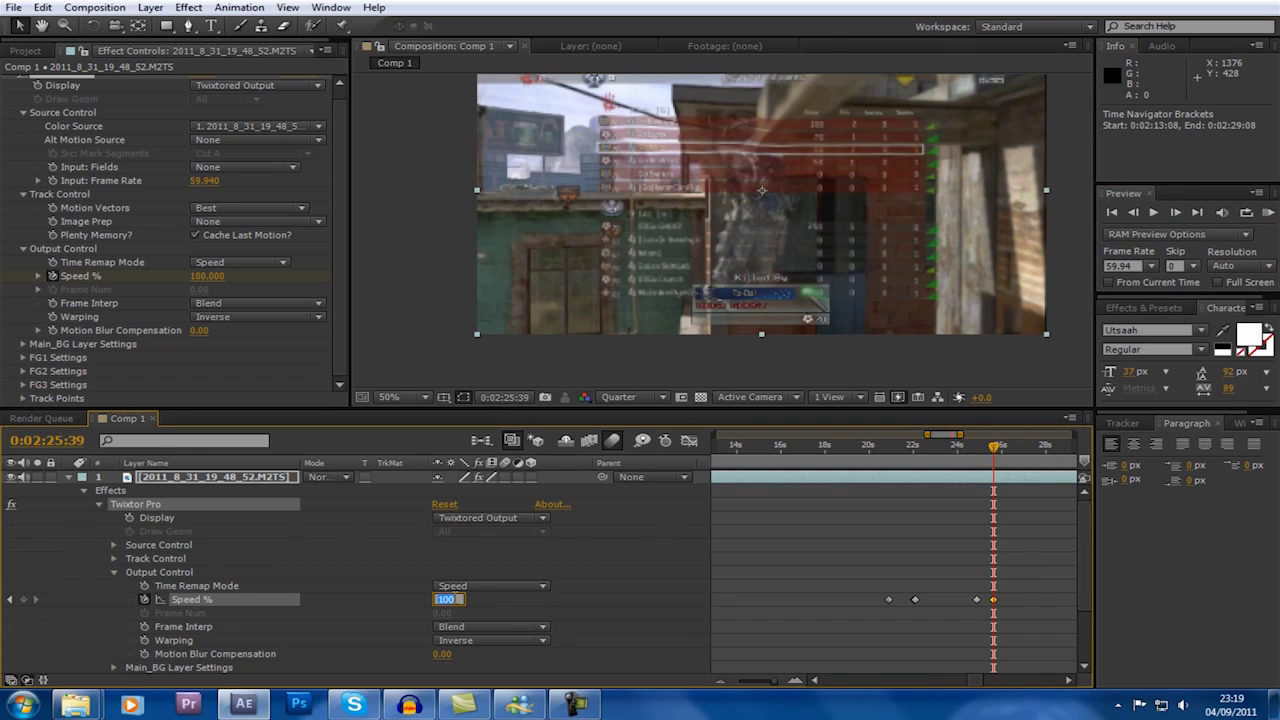
type("5")
key("Return")
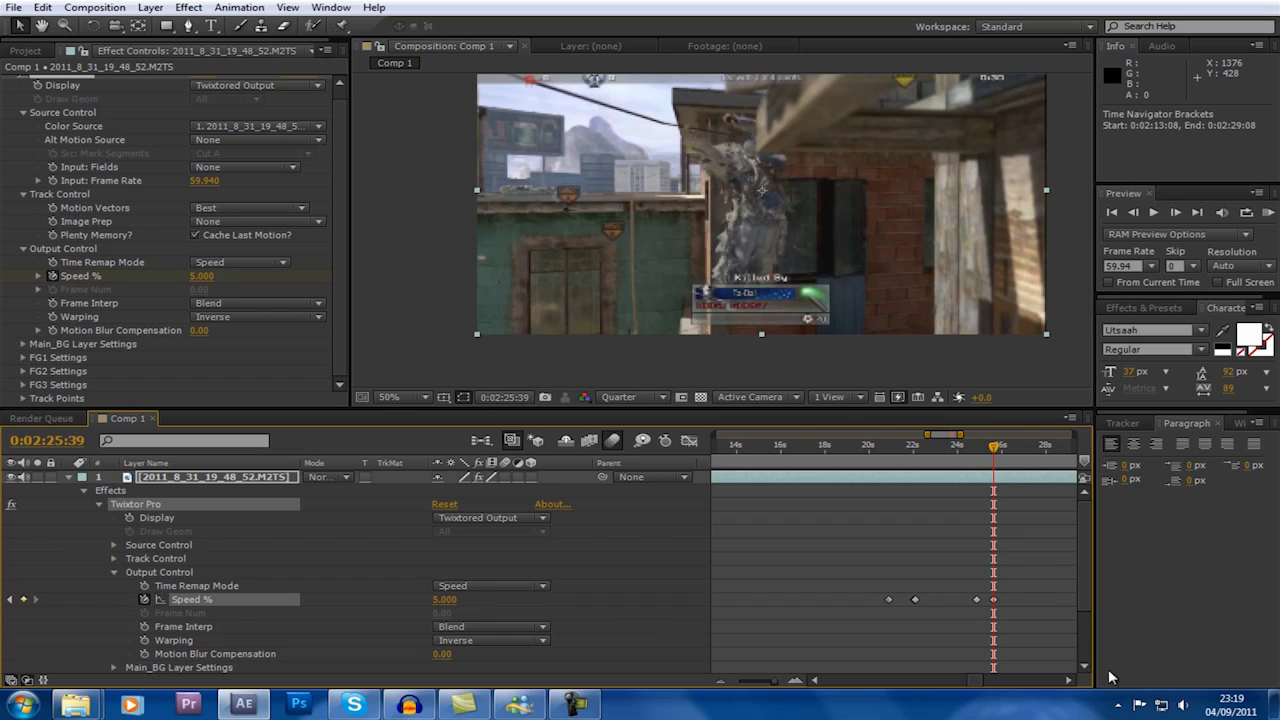
Add a Speed % keyframe at 0:02:28:09 holding 5, and set the speed to 100 at 0:02:28:10
left_click(1068, 681)
left_click_drag(854, 449, 912, 462)
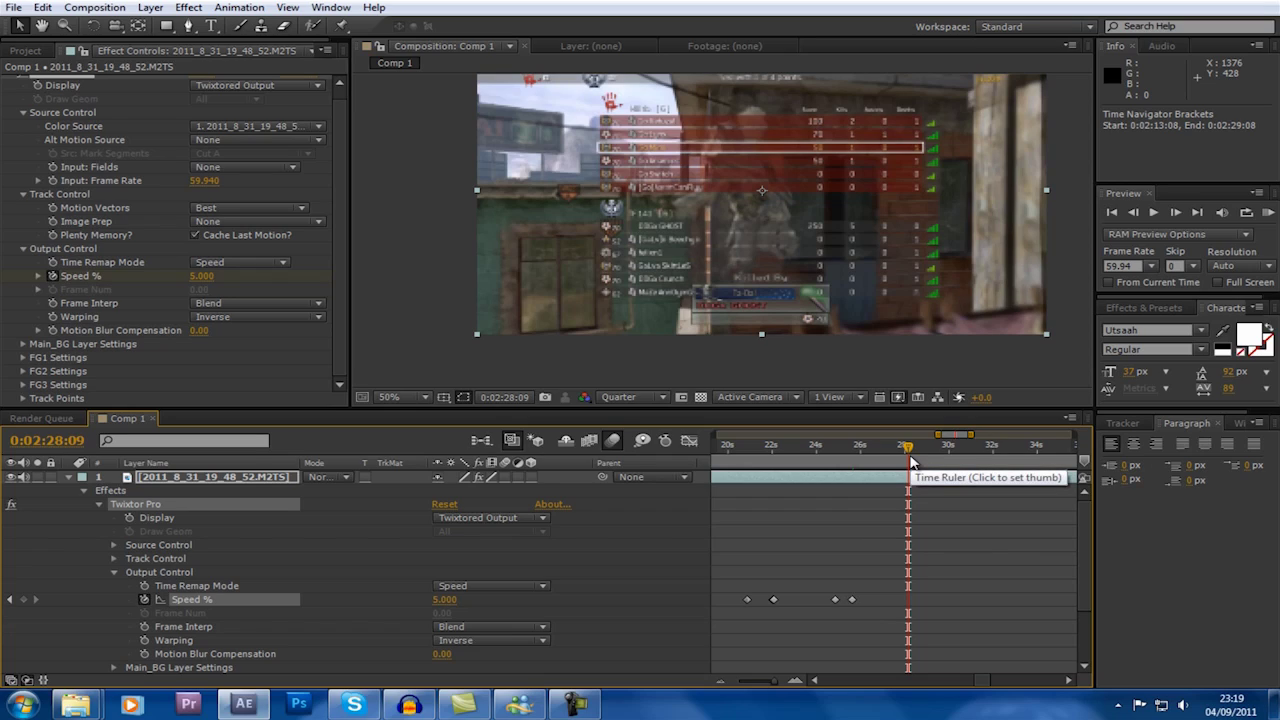
left_click(23, 599)
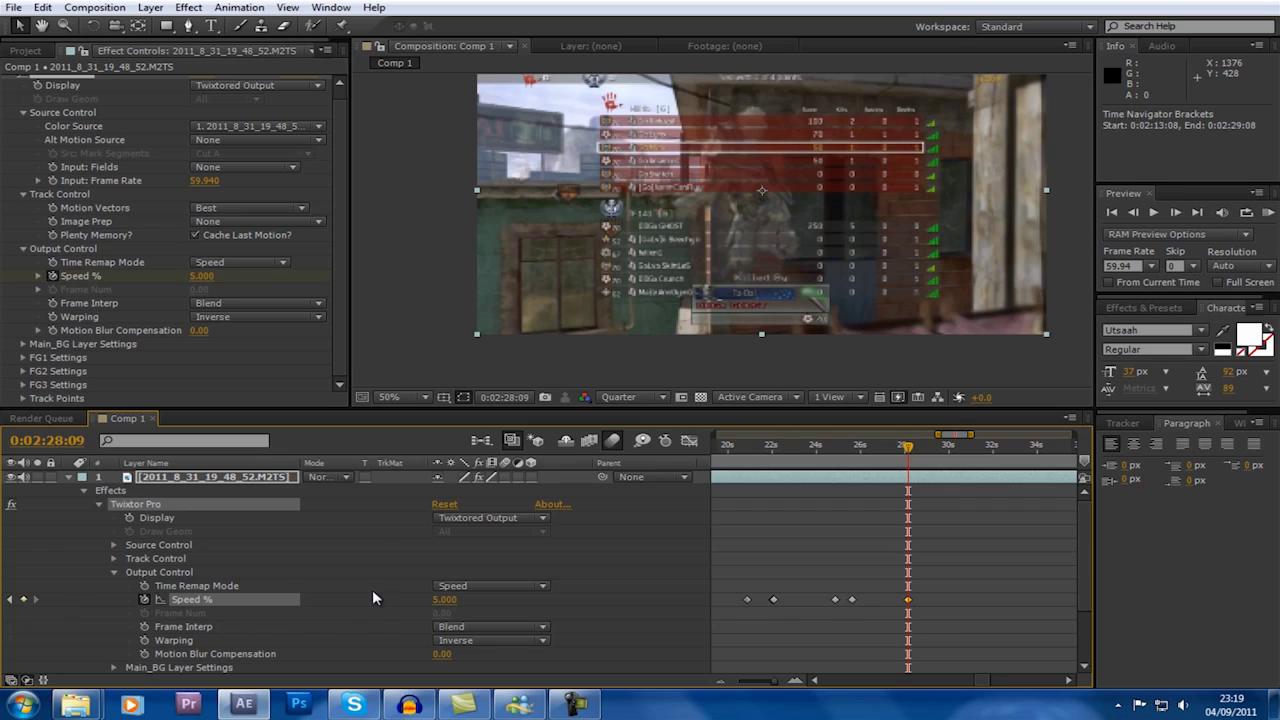
left_click(1173, 214)
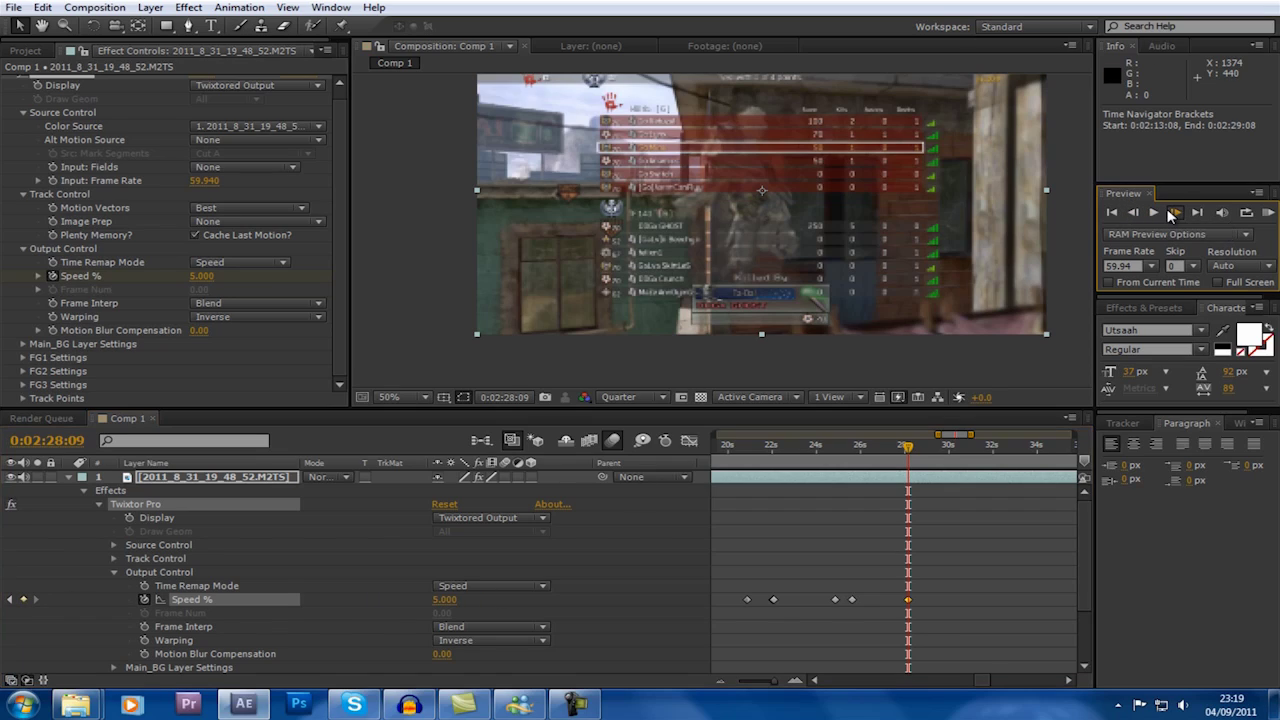
left_click(448, 599)
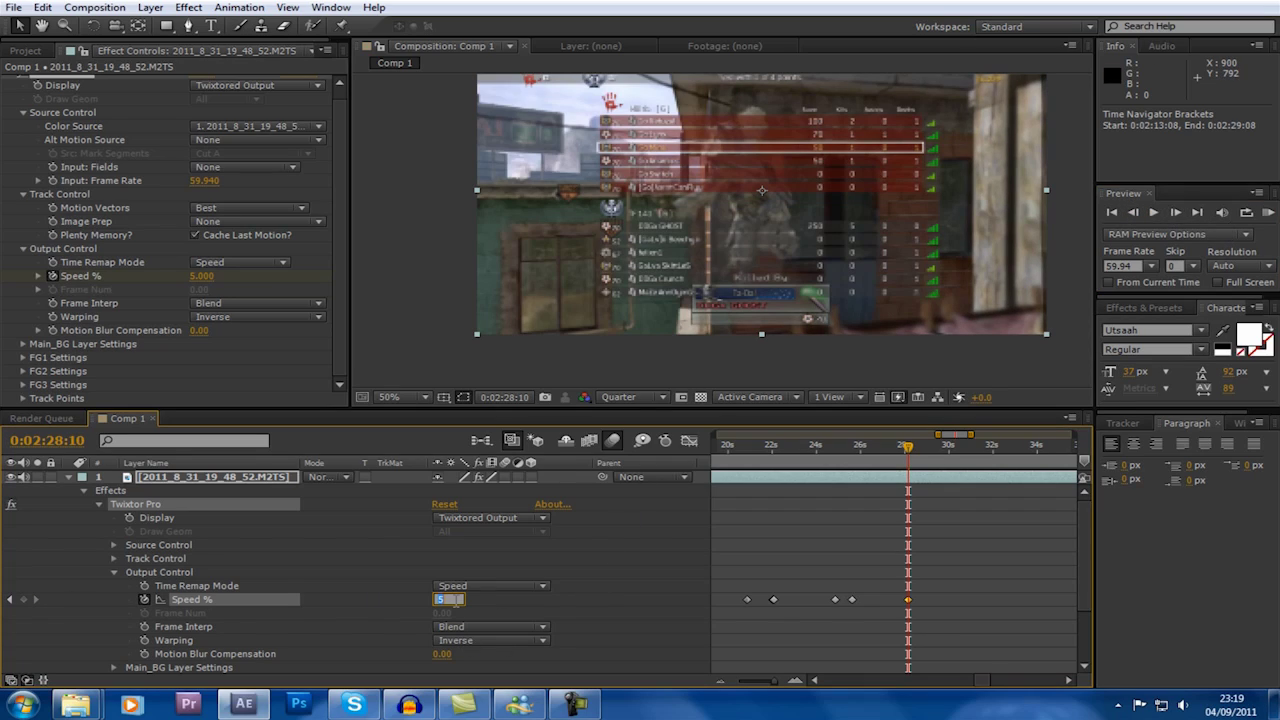
type("100")
key("Return")
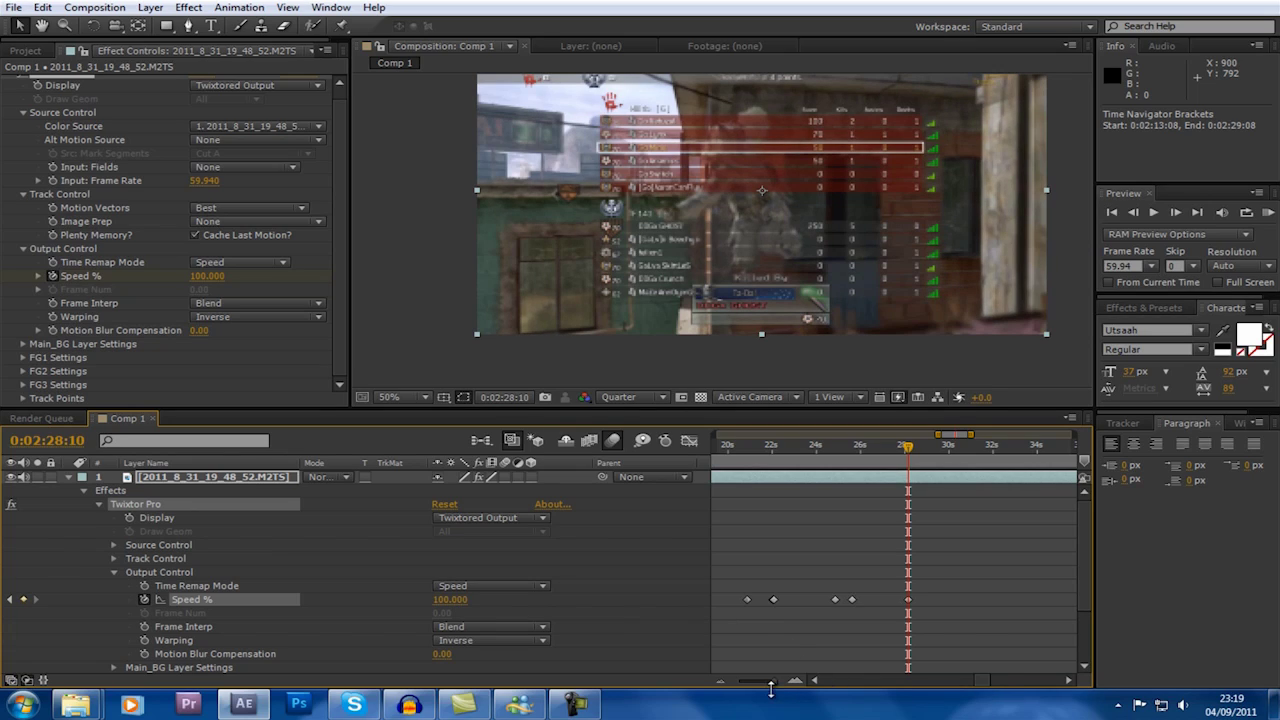
Show the whole composition in the timeline and set the work area start to 0:02:16:19, before the speed keyframes
left_click_drag(776, 681, 772, 681)
left_click_drag(992, 681, 970, 681)
left_click_drag(775, 682, 733, 682)
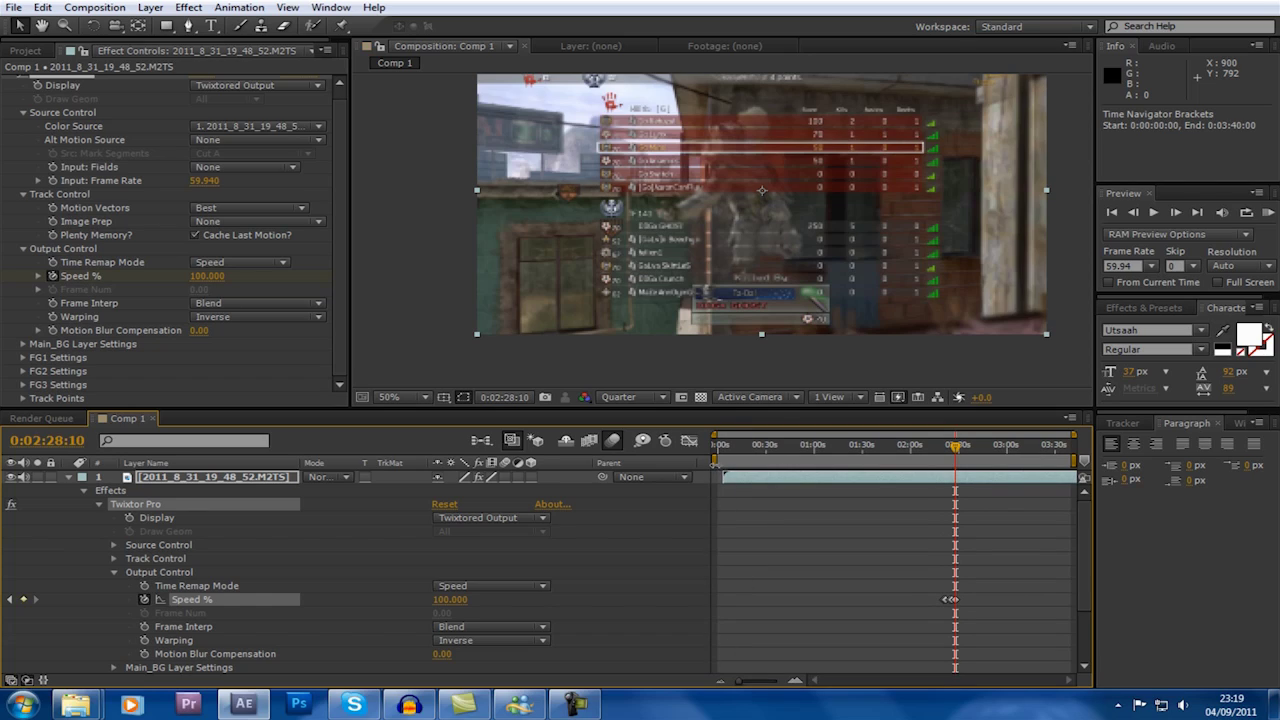
left_click(719, 461)
left_click_drag(719, 461, 932, 461)
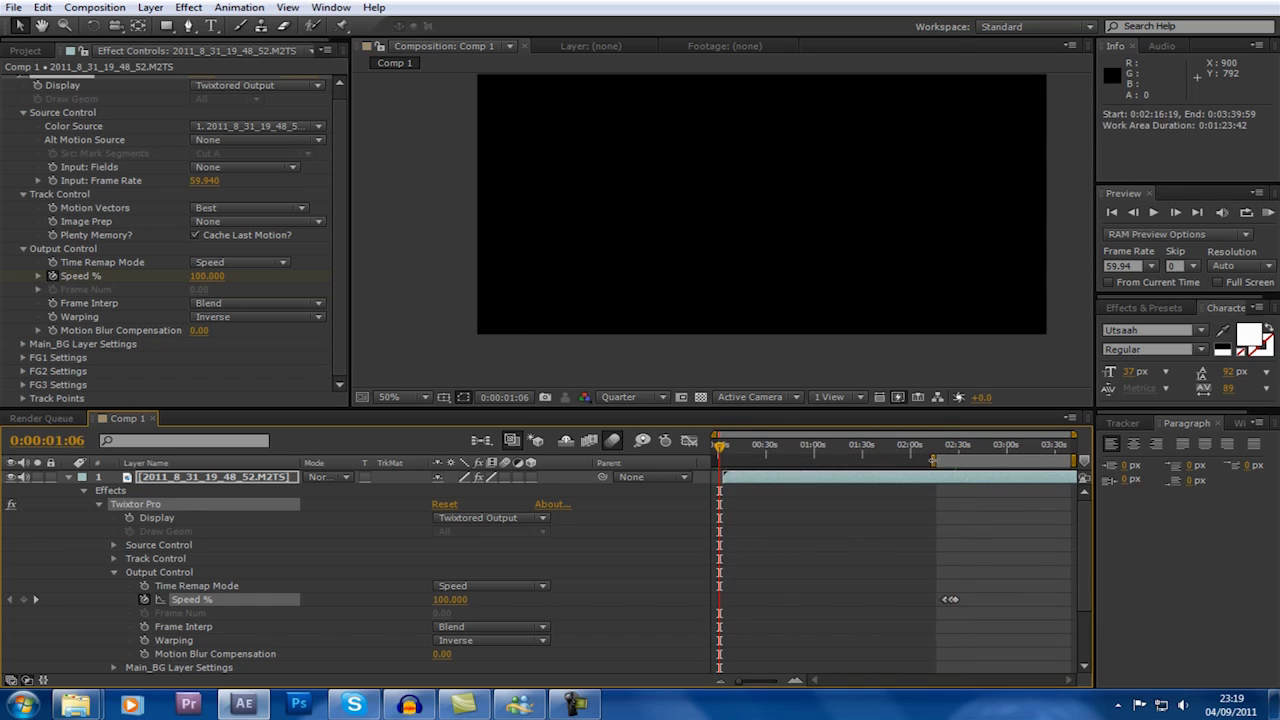
Move the work area start to 0:02:17:18, closer to the first Speed % keyframe
left_click(797, 681)
left_click_drag(900, 680, 977, 680)
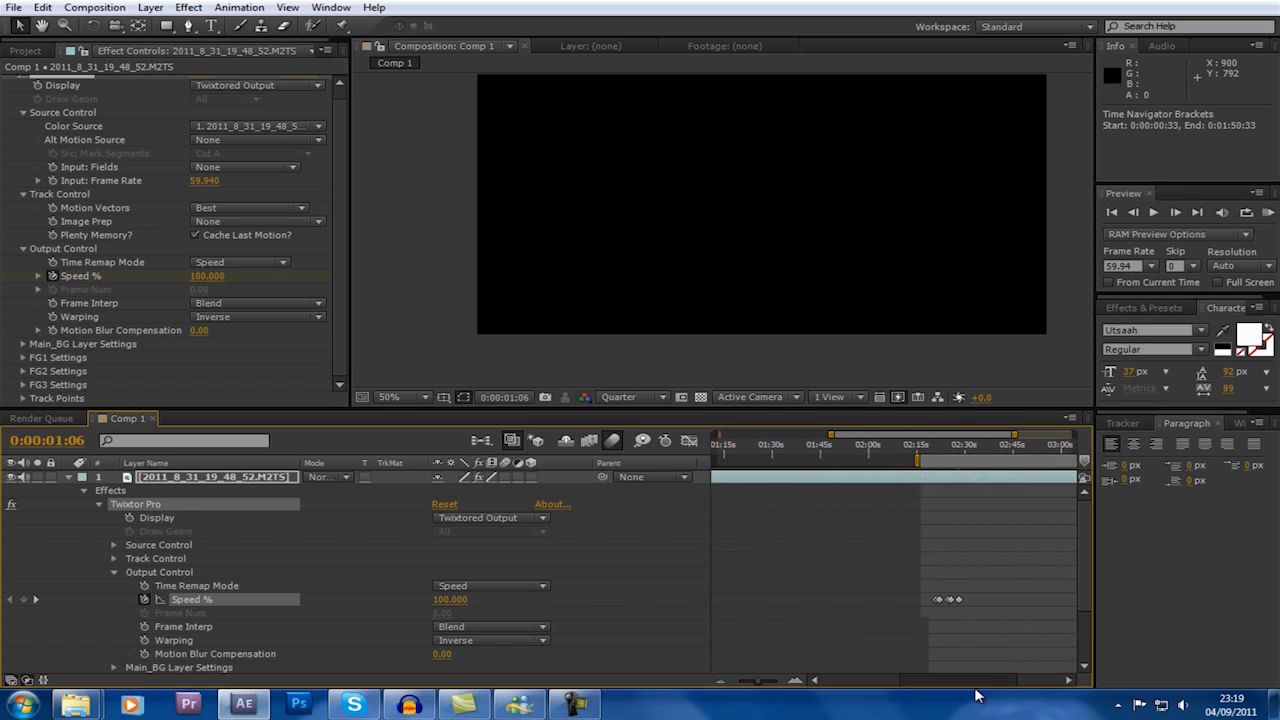
left_click(796, 681)
left_click(796, 681)
left_click_drag(965, 683, 980, 685)
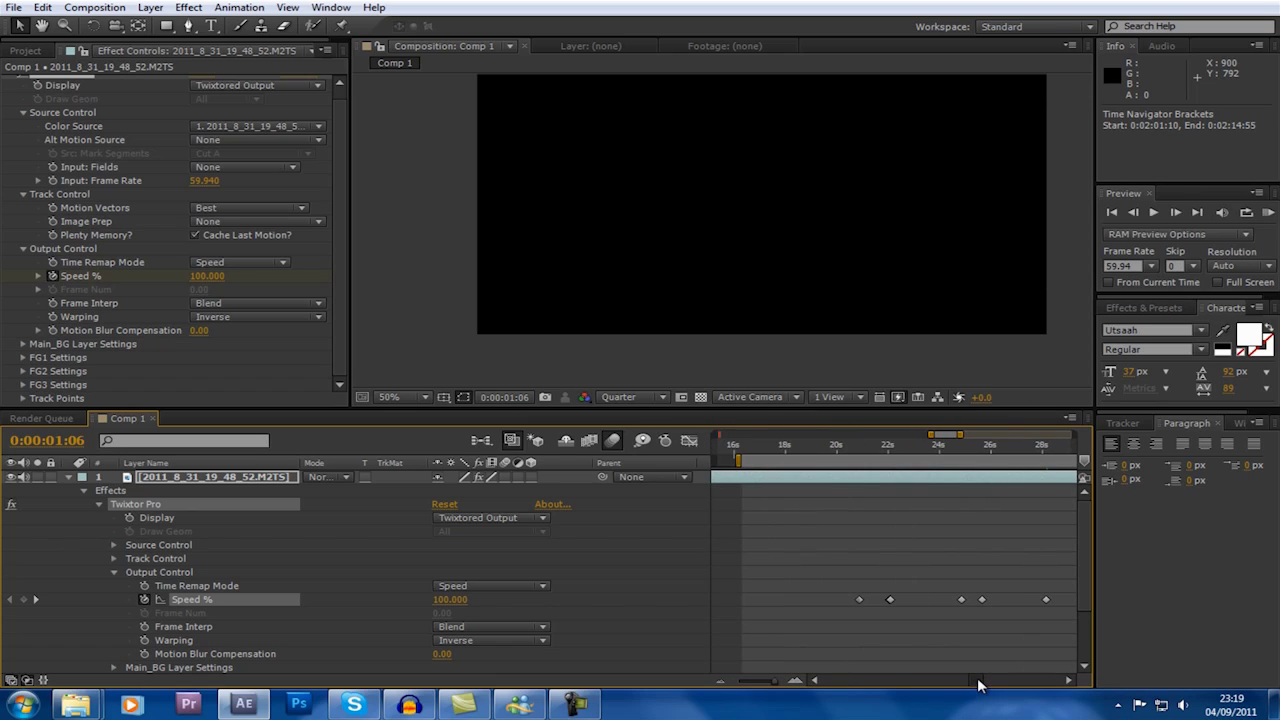
left_click_drag(737, 458, 764, 460)
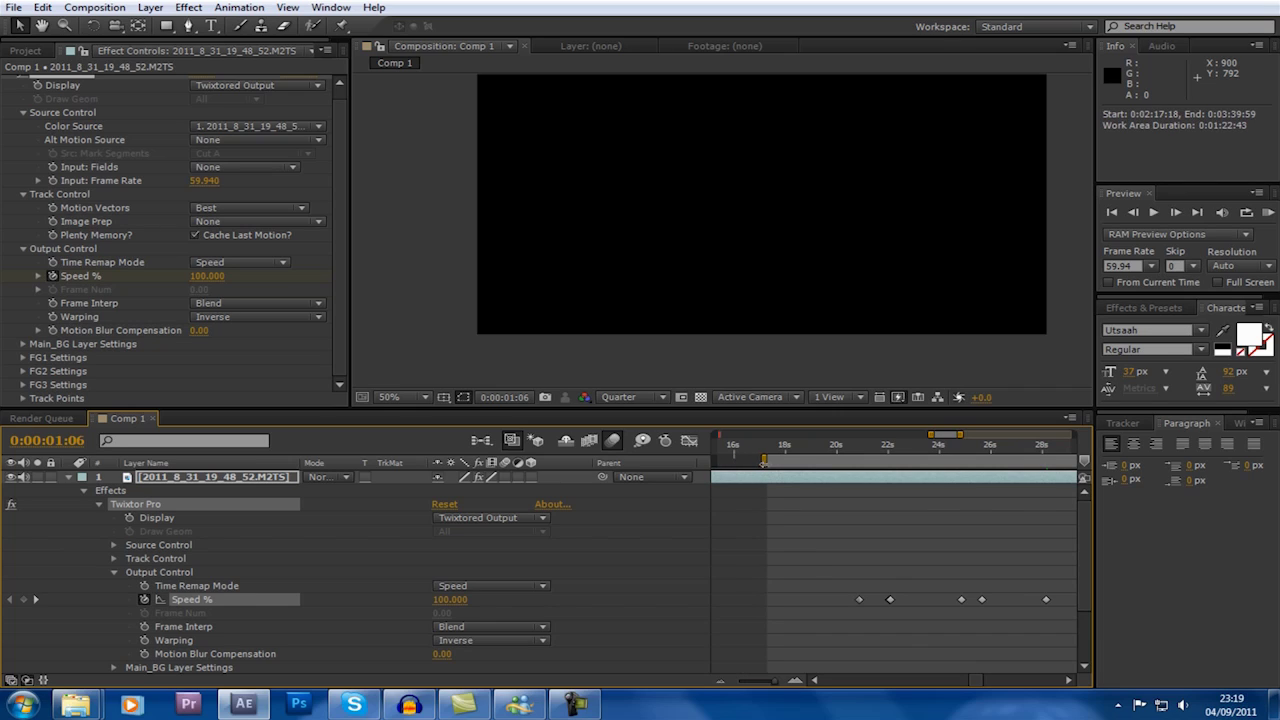
Try to RAM preview the work area, and dismiss the resulting dialogs
left_click(1268, 213)
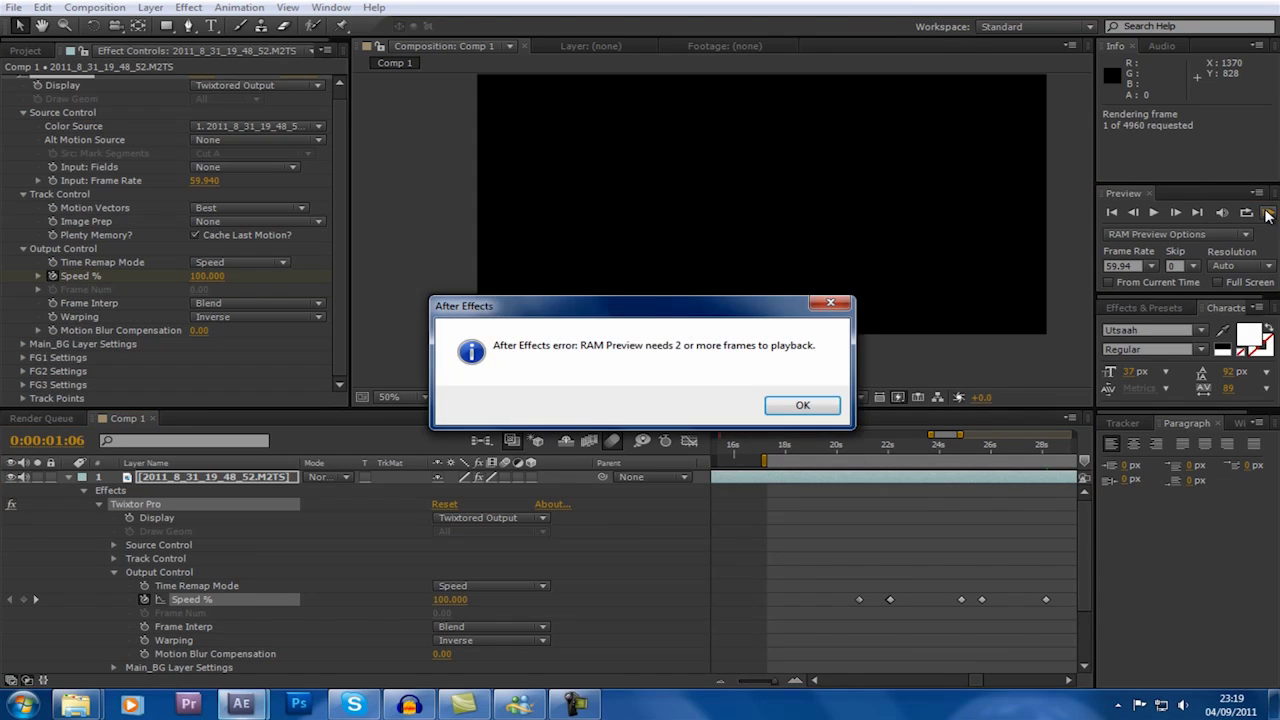
left_click(814, 408)
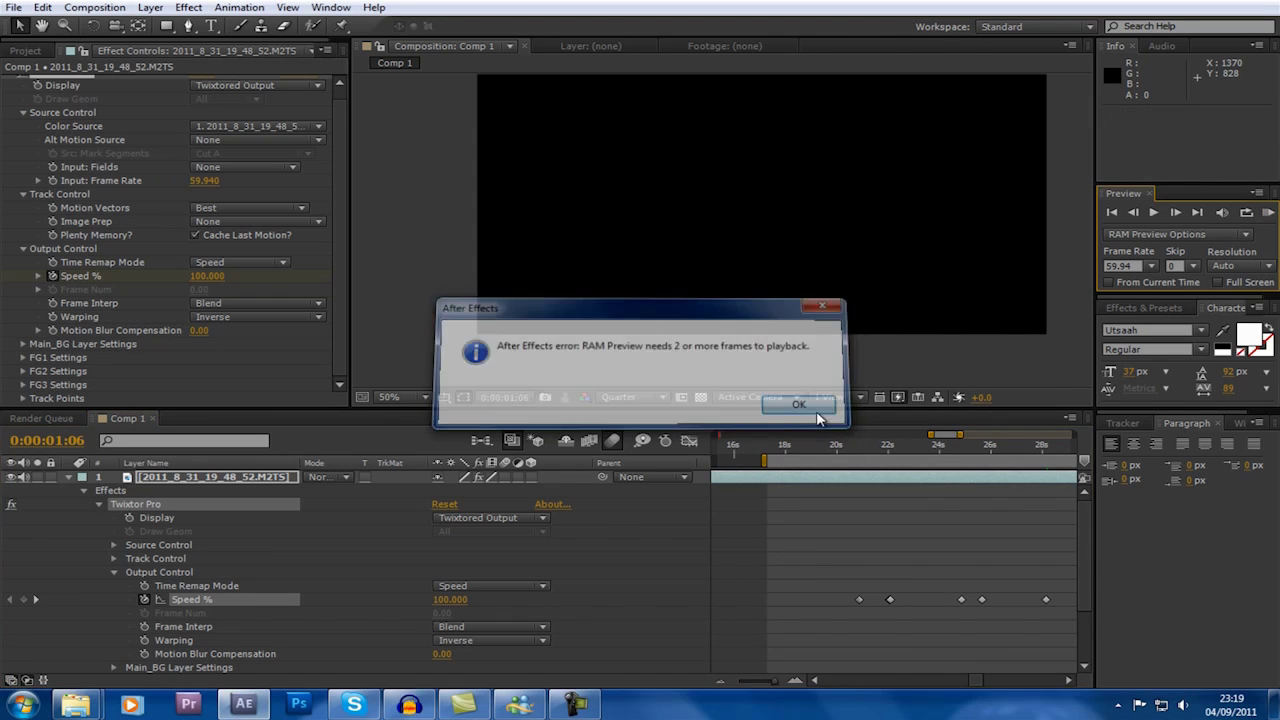
left_click(1267, 212)
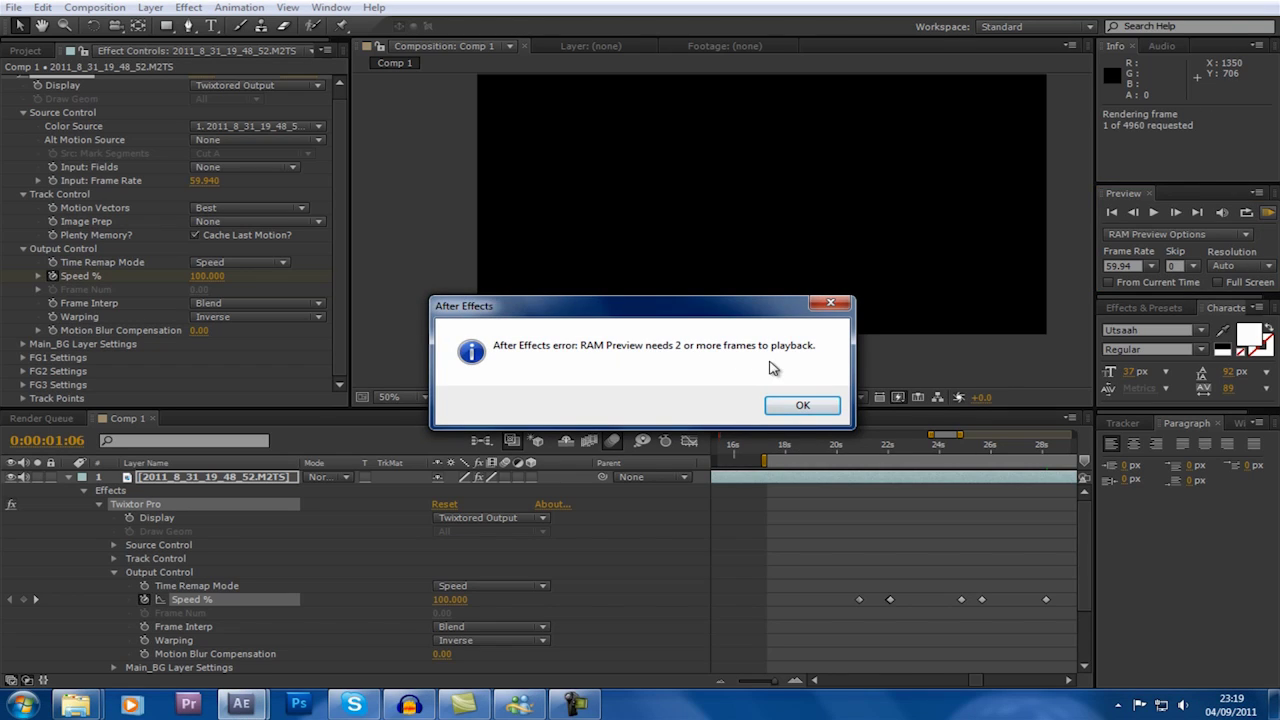
left_click(801, 405)
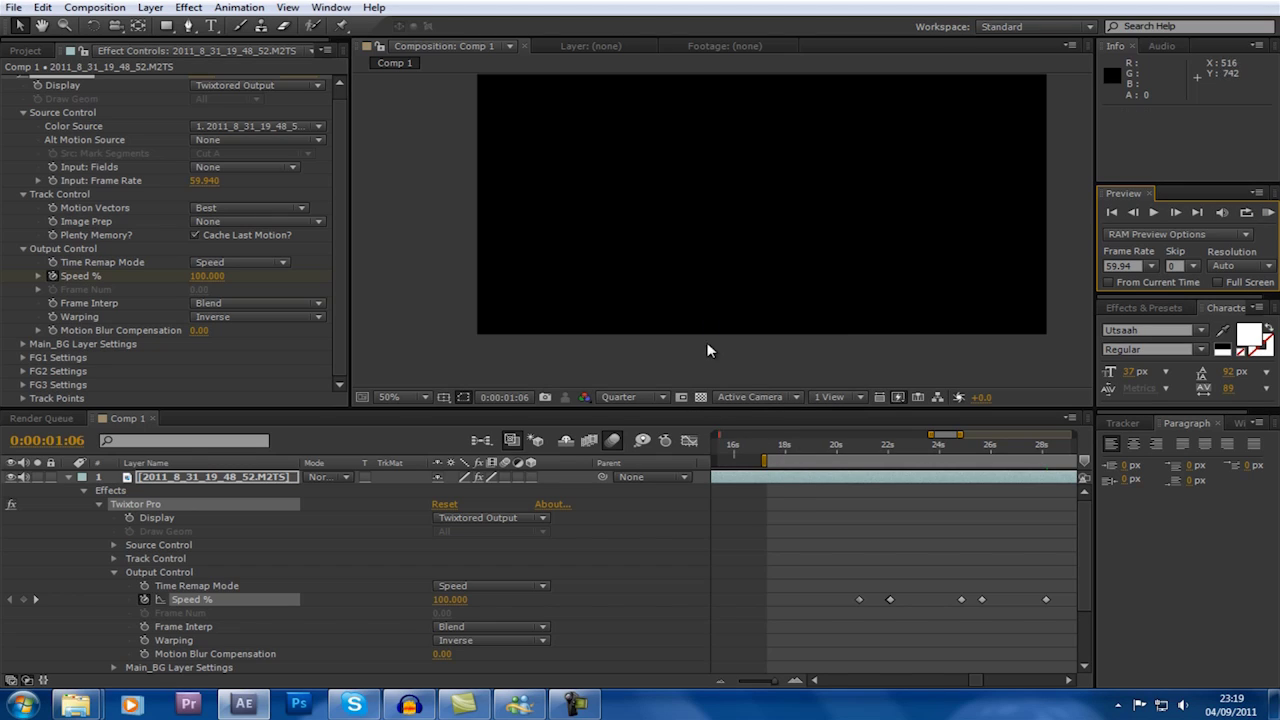
Scrub the composition from 0:02:20:04 to 0:02:22:47 to check the slow-motion frames
left_click(838, 447)
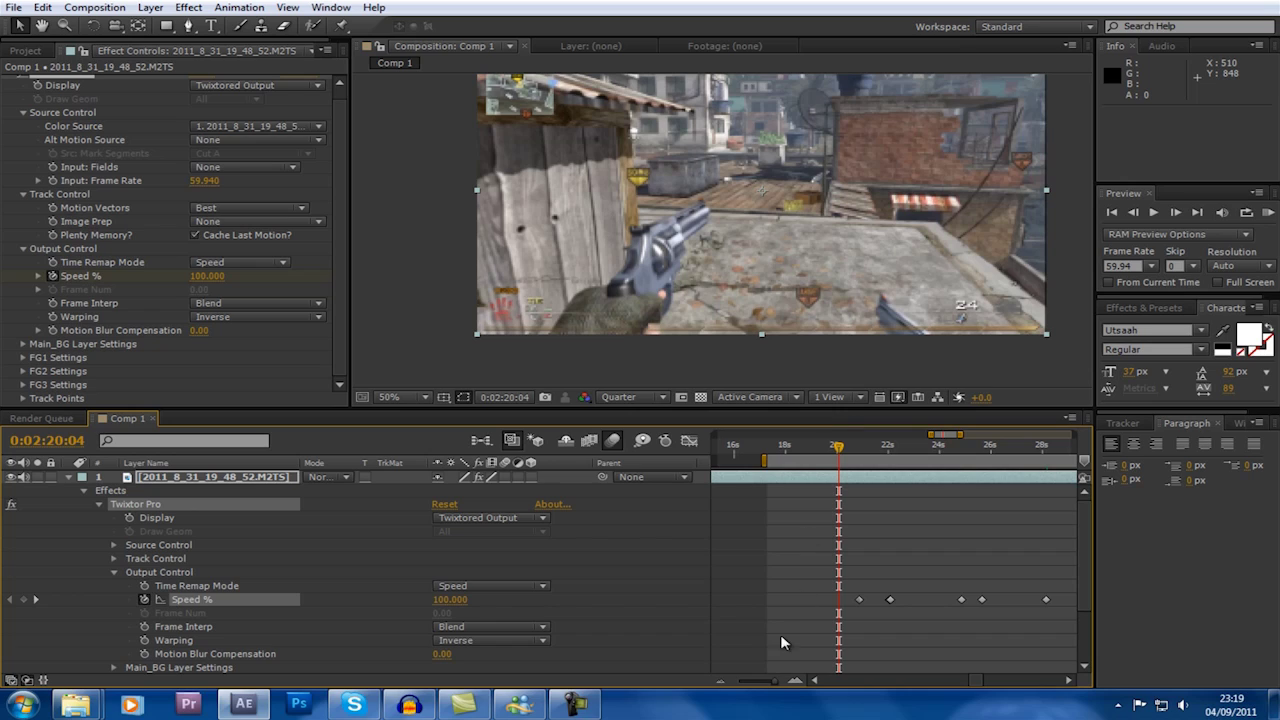
left_click(794, 681)
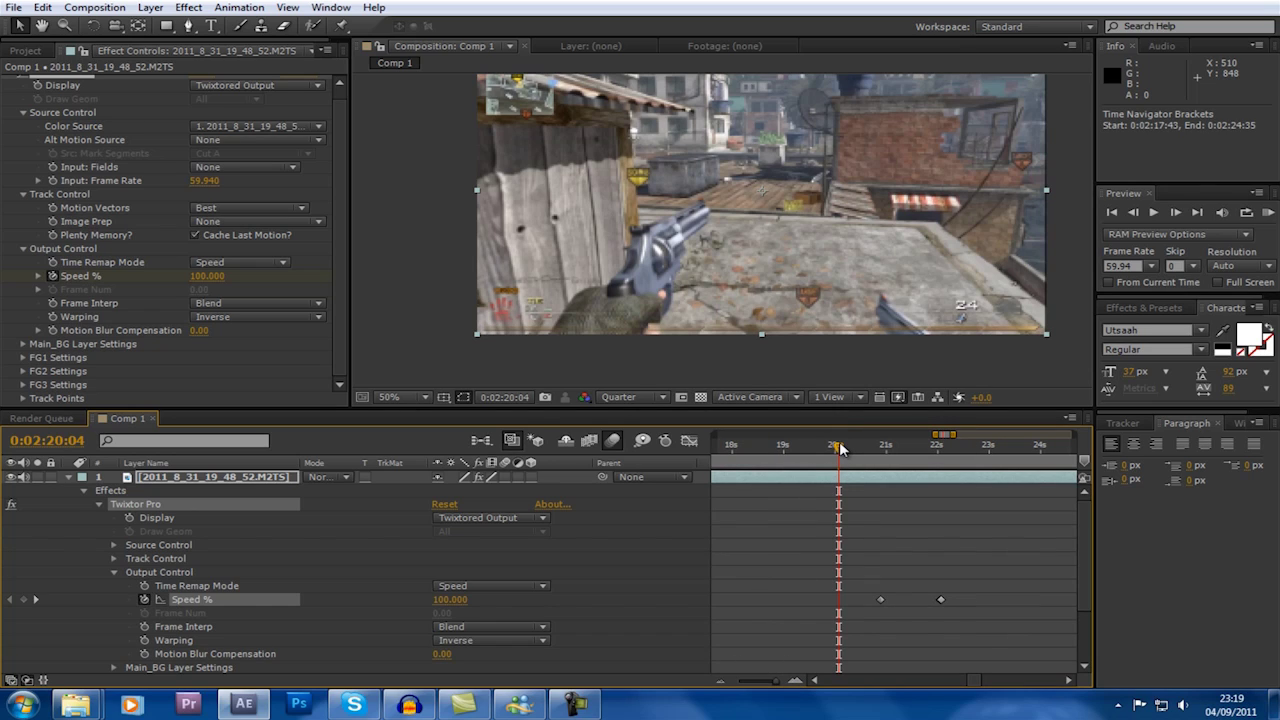
left_click_drag(840, 448, 964, 451)
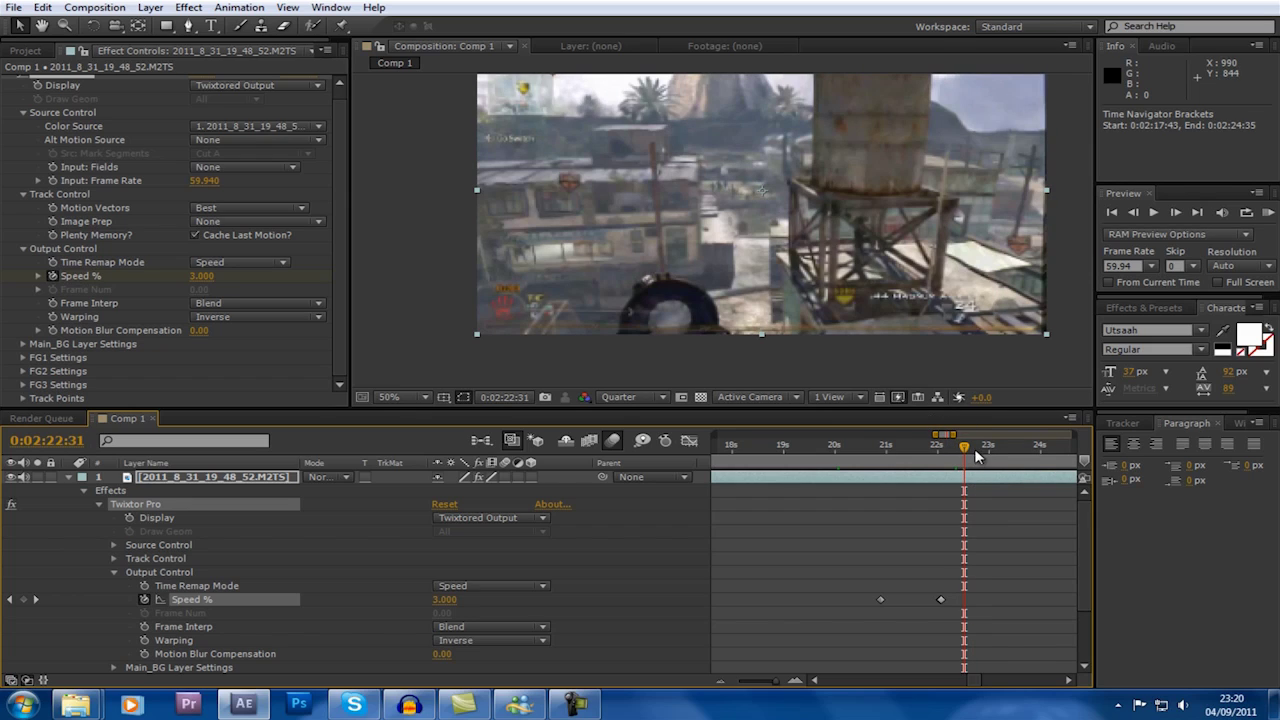
left_click_drag(966, 452, 982, 452)
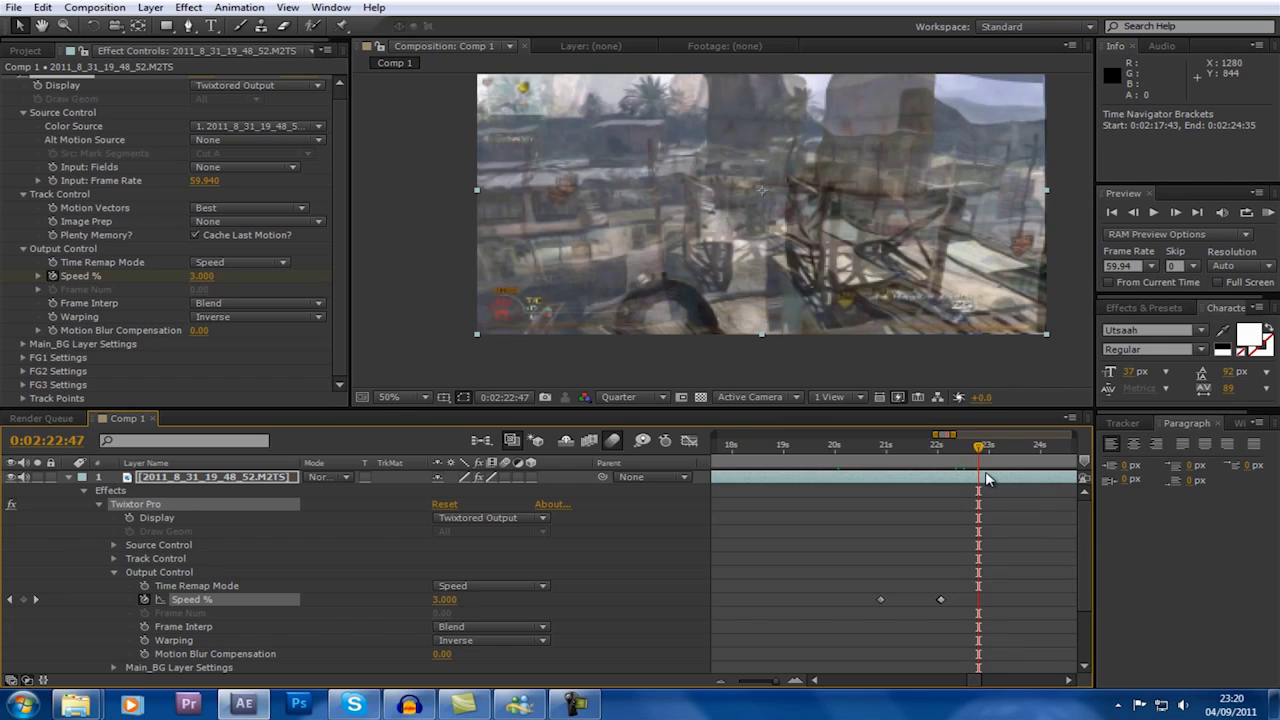
Set the Twixtor Pro input frame rate to 65 and scrub the slowed frames up to 0:02:22:36
left_click(200, 182)
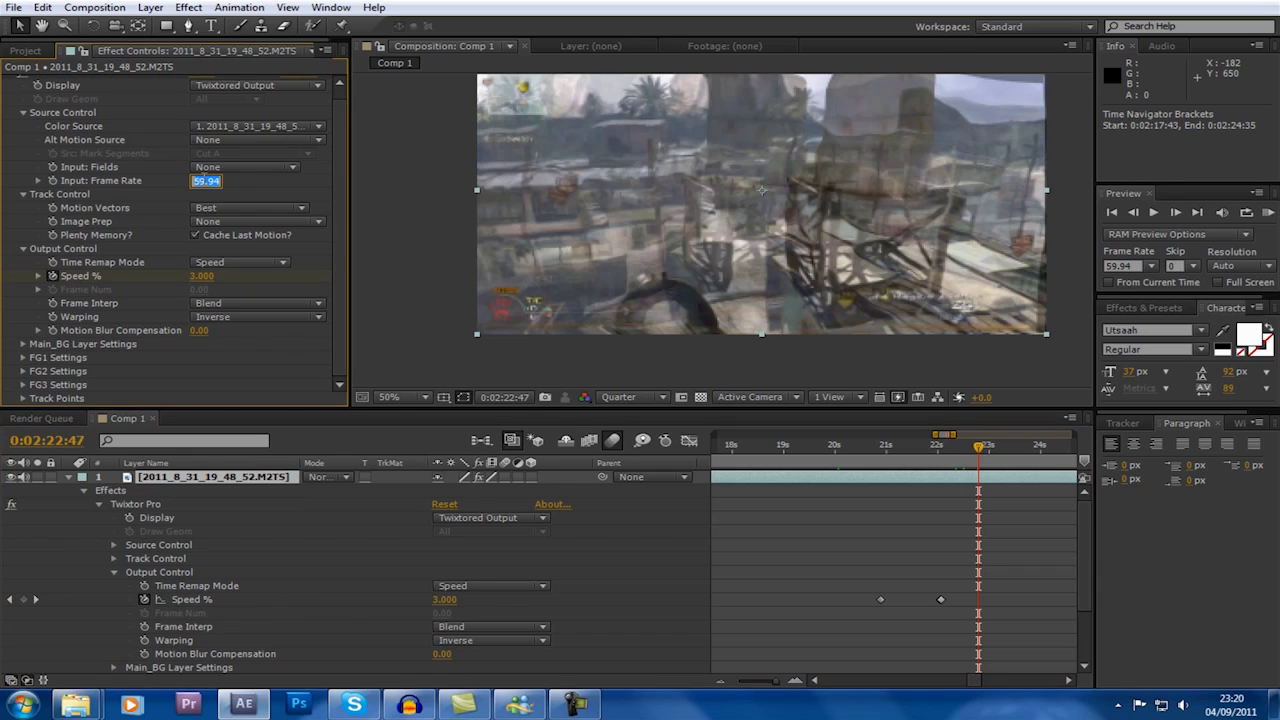
type("60")
key("Return")
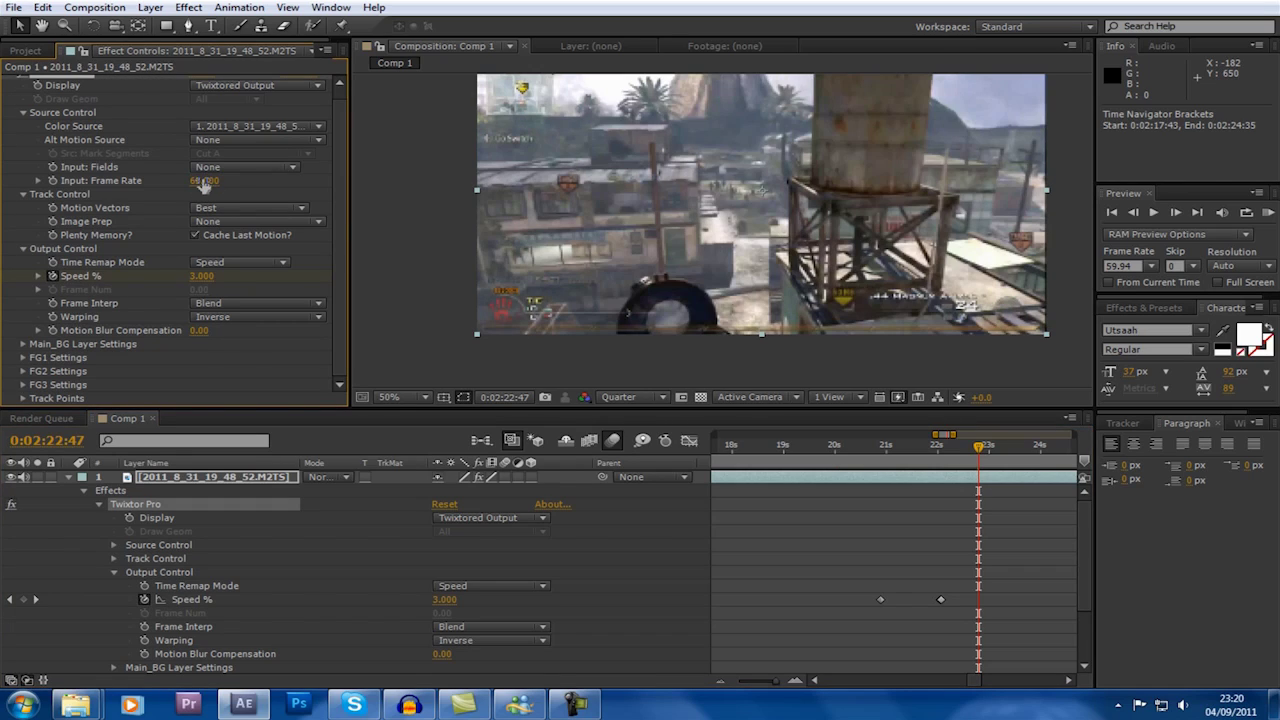
left_click(938, 447)
left_click_drag(941, 455, 963, 447)
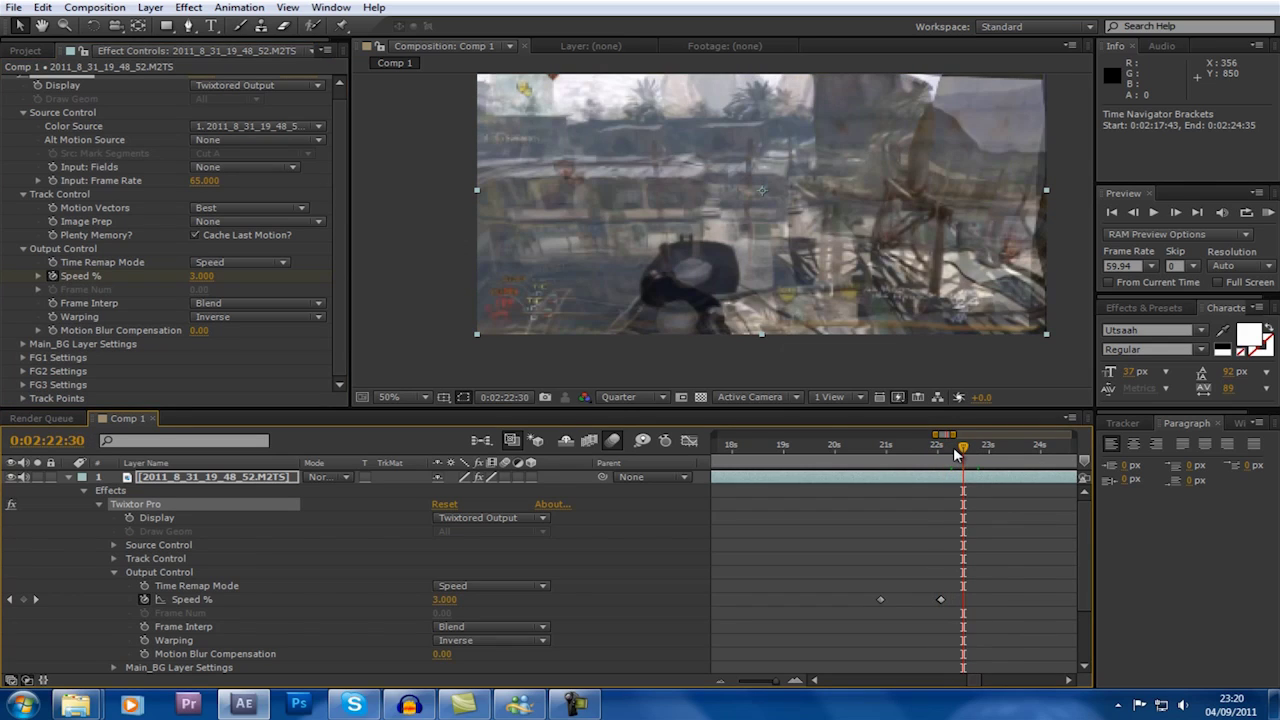
left_click(970, 449)
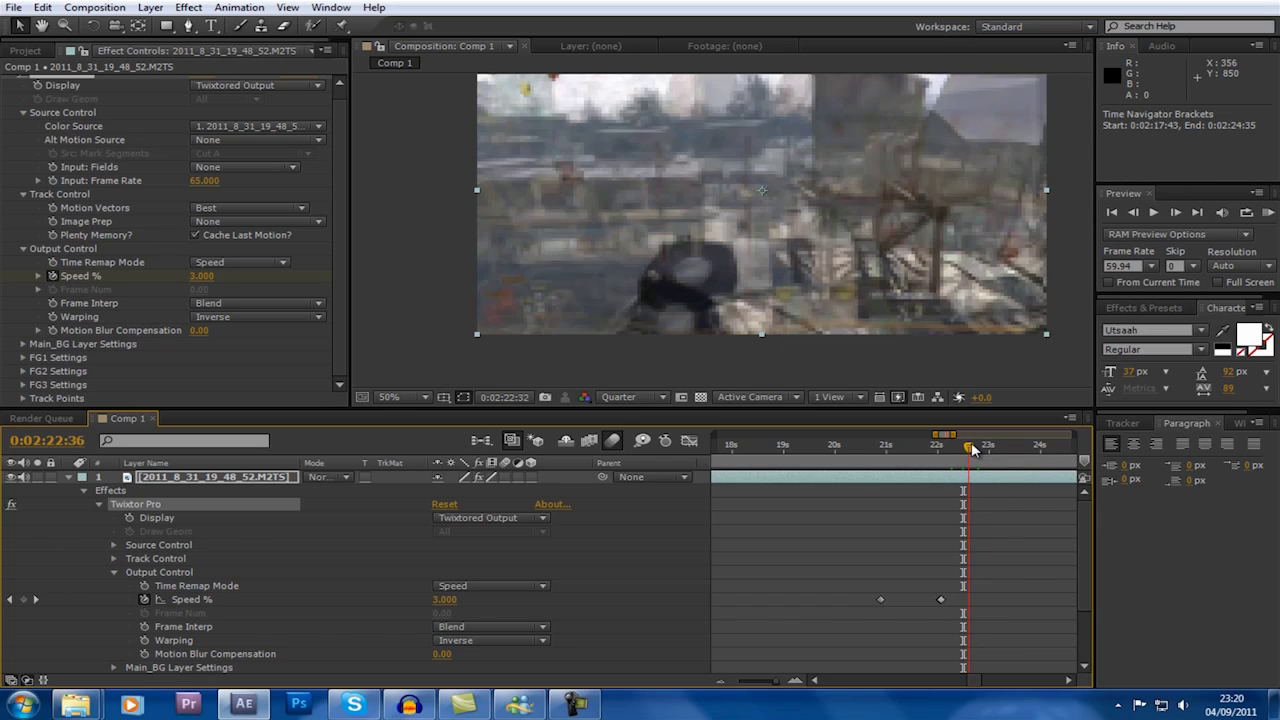
Set FG1 Motion Sensitivity to 0 in the Twixtor Pro effect
left_click(24, 358)
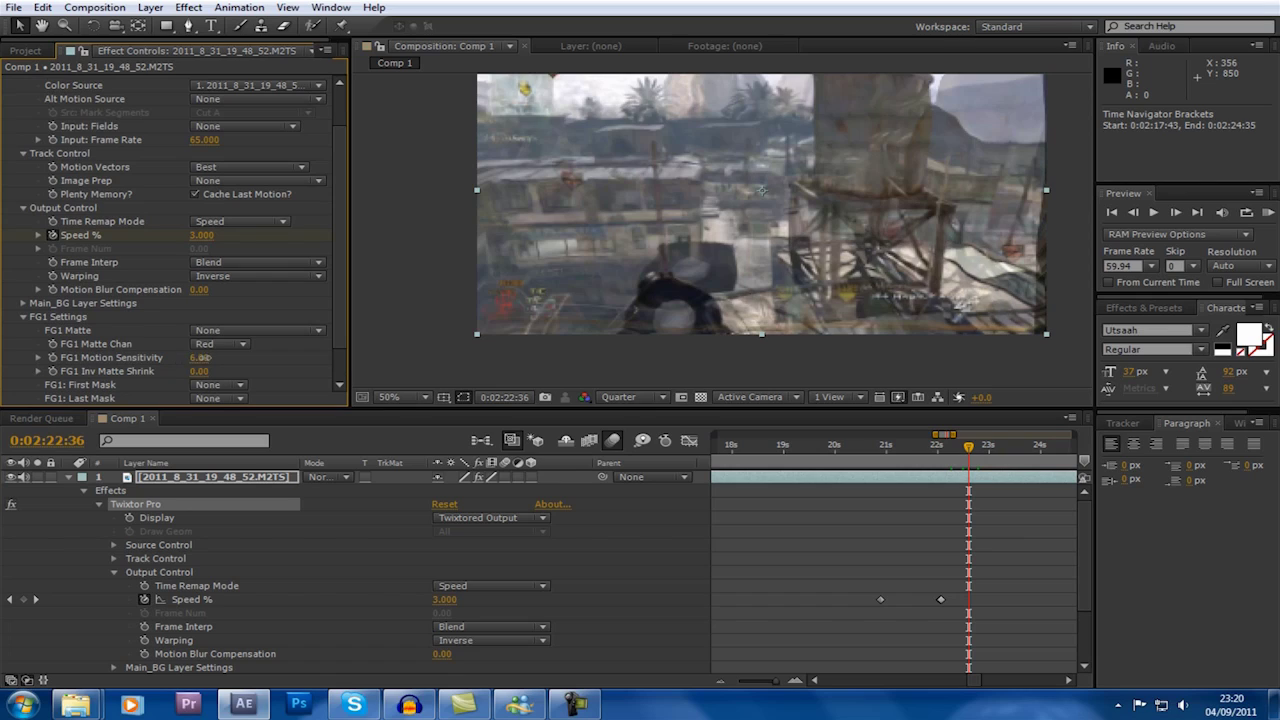
left_click_drag(200, 357, 300, 371)
left_click_drag(300, 371, 418, 385)
left_click(204, 357)
type("0")
key("Return")
left_click(25, 317)
Lower FG2 Motion Sensitivity to 0 in the Twixtor Pro effect
left_click(23, 372)
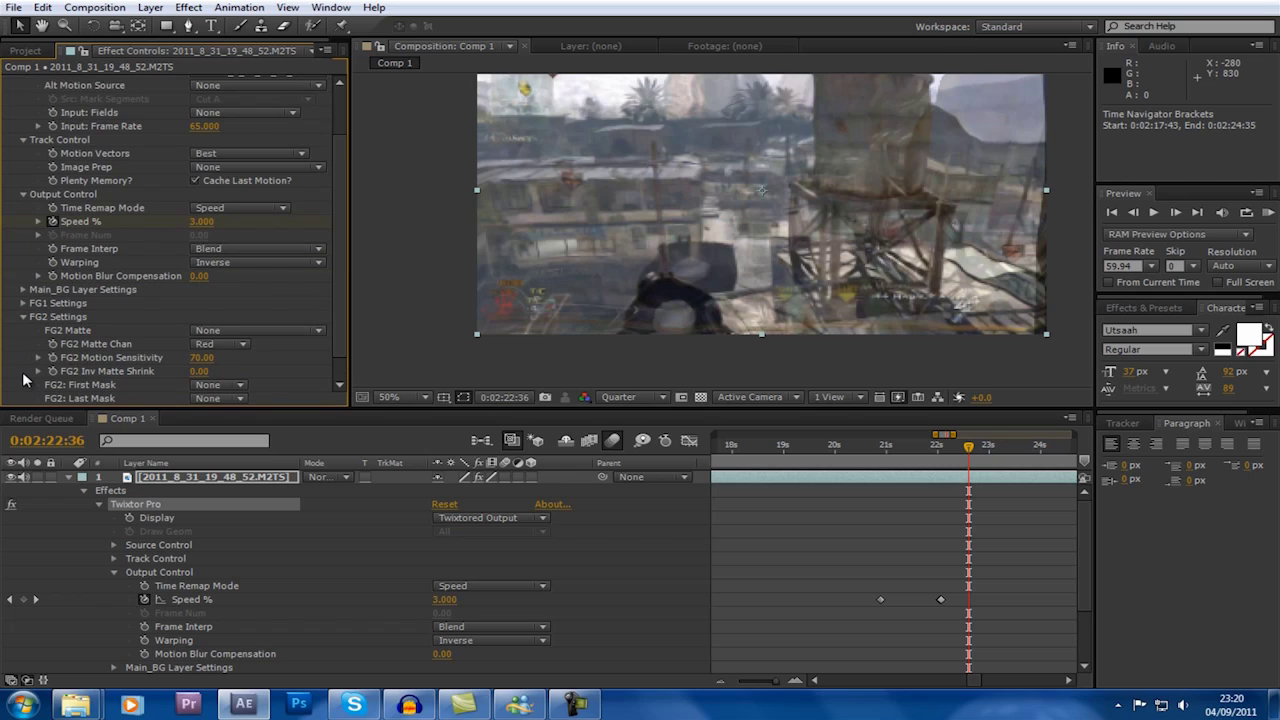
left_click_drag(143, 352, 86, 343)
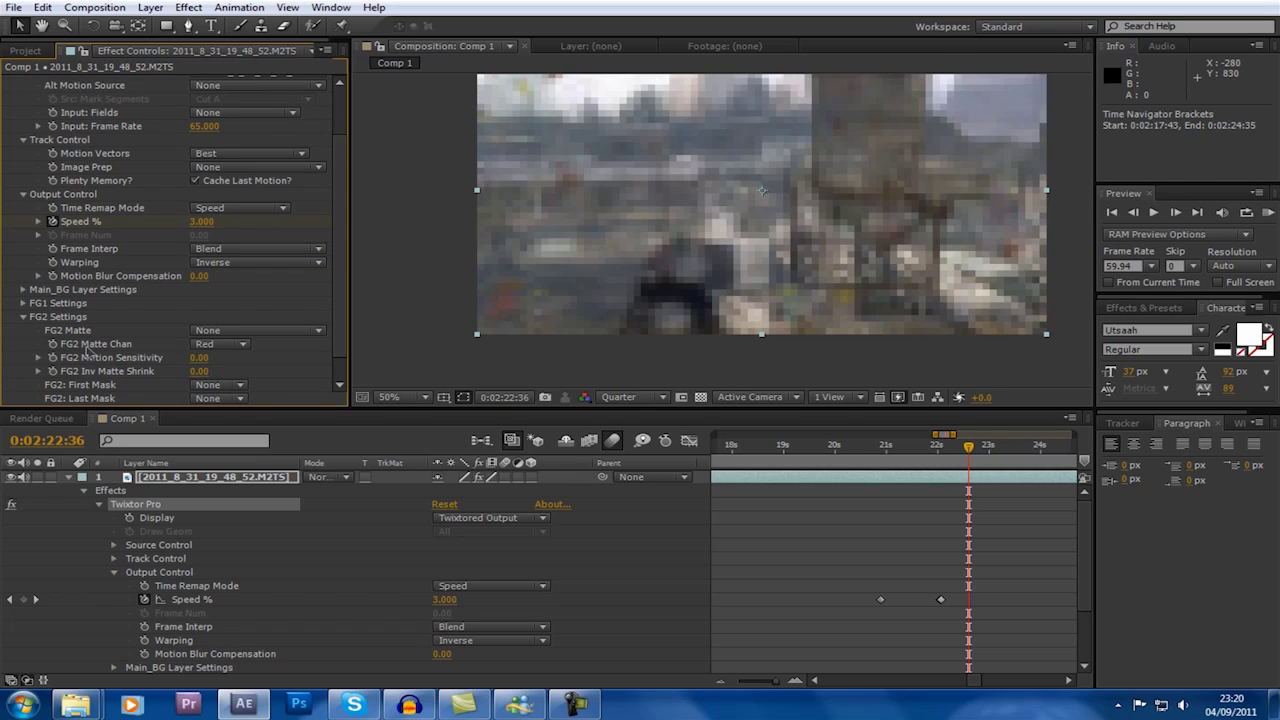
left_click(21, 317)
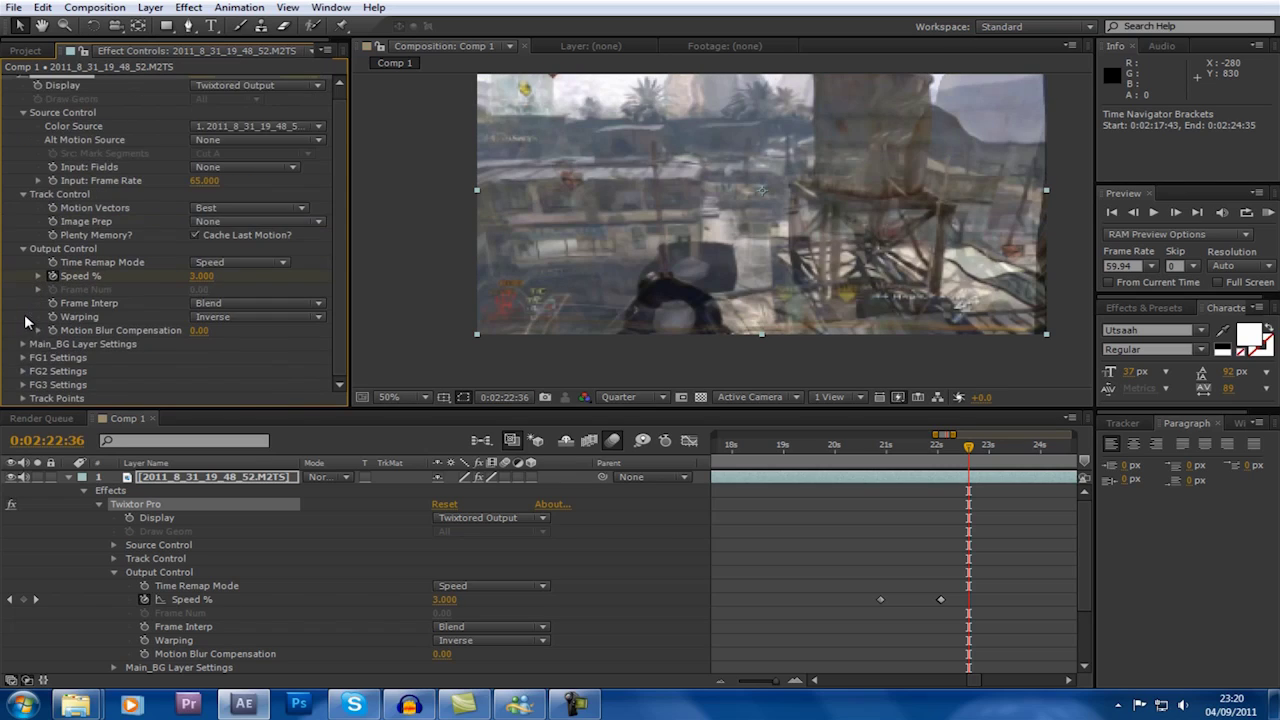
Look through the FG3 and Track Points settings of the Twixtor Pro effect
left_click(22, 385)
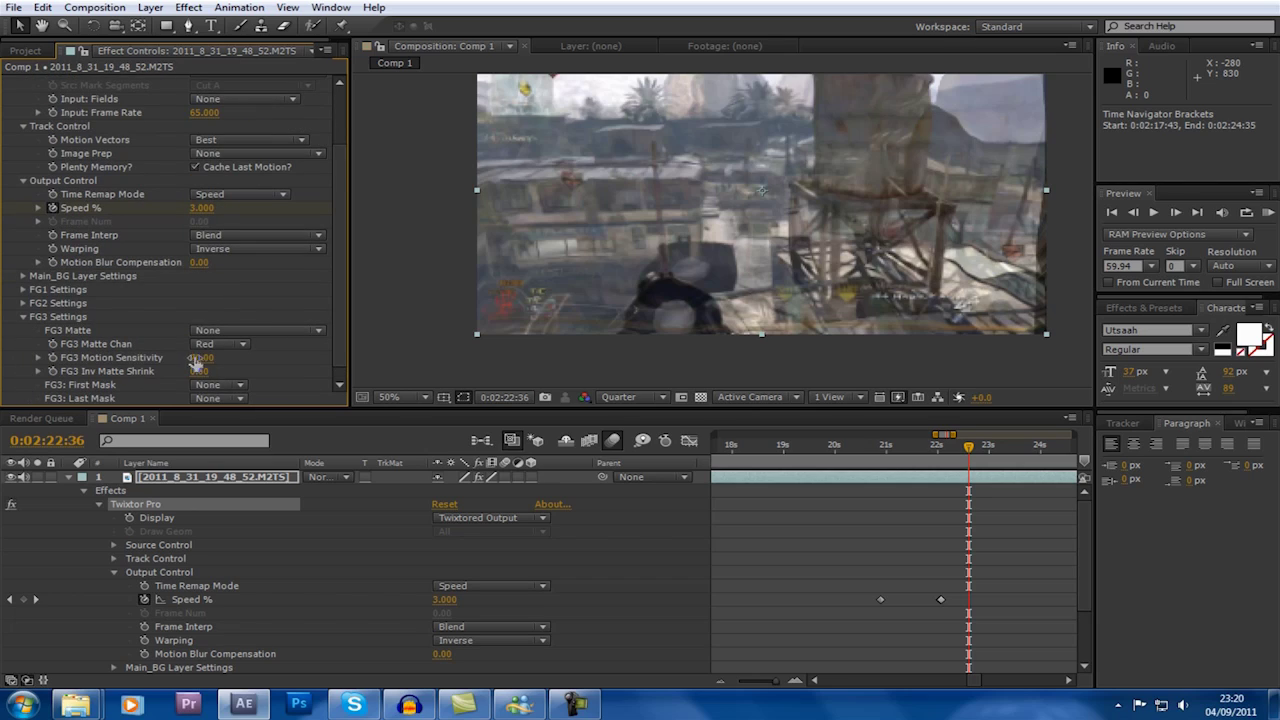
left_click(22, 317)
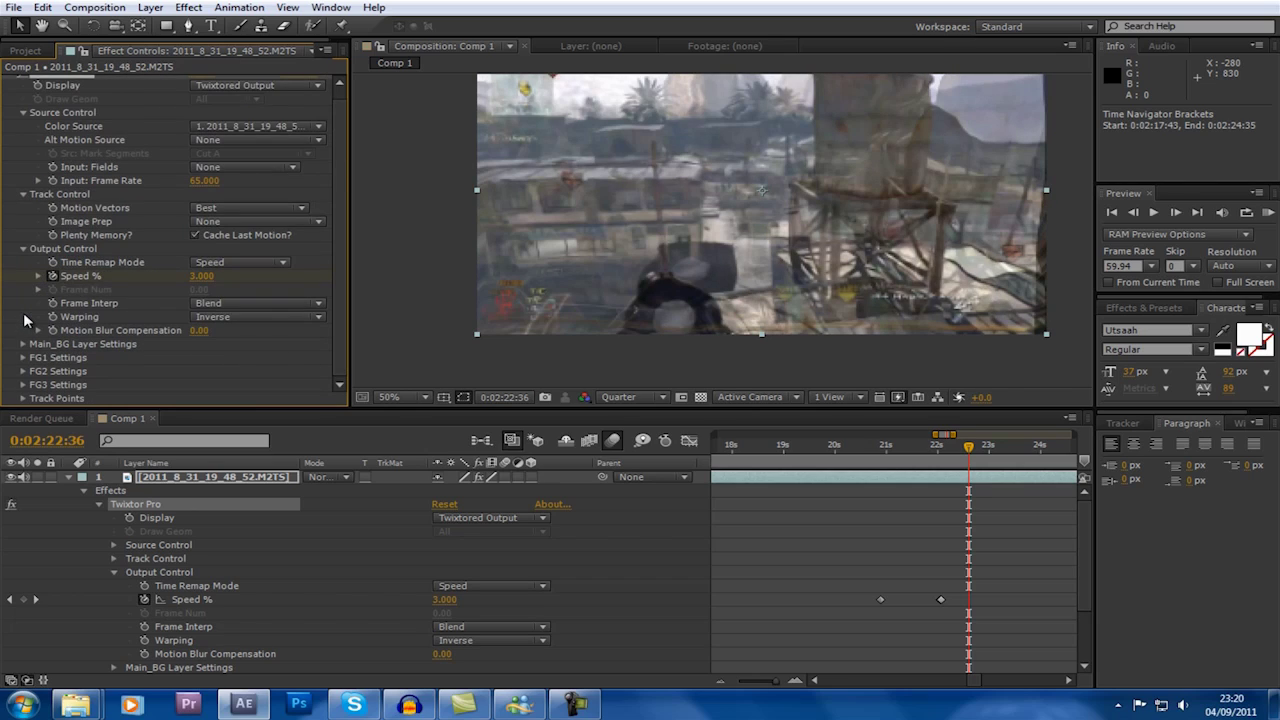
left_click(22, 398)
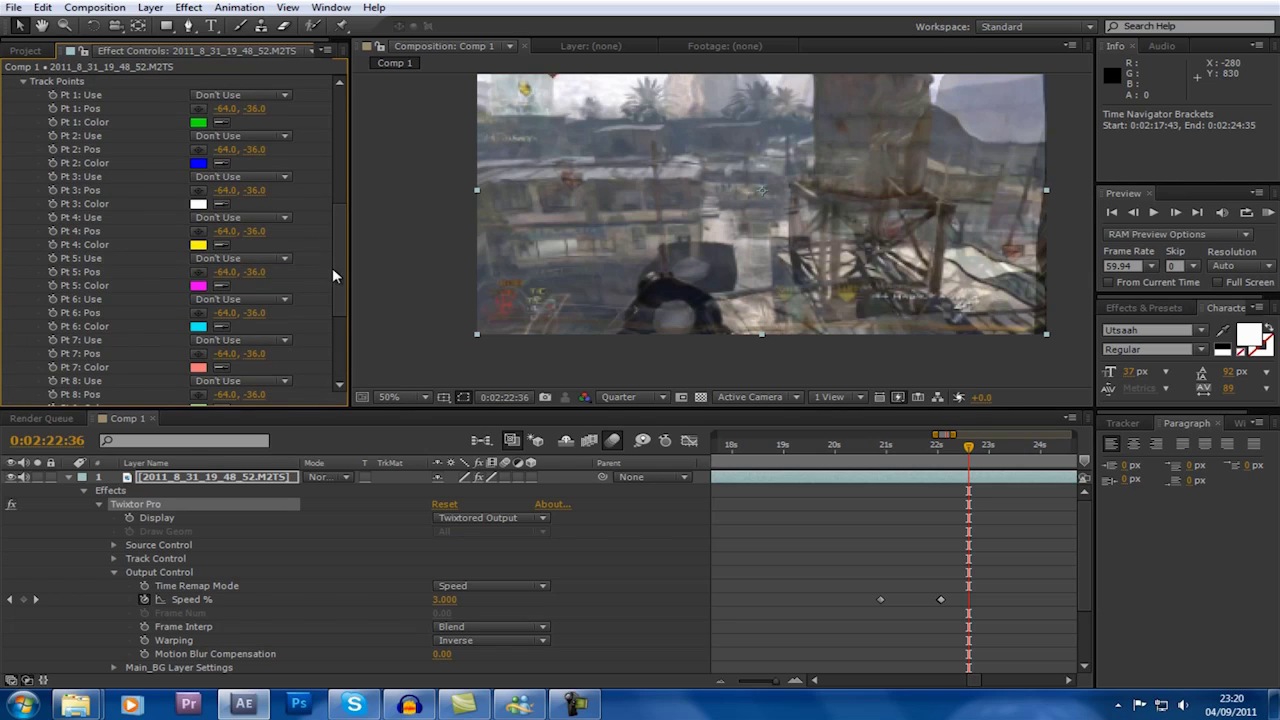
scroll(332, 267, "up", 5)
left_click(27, 291)
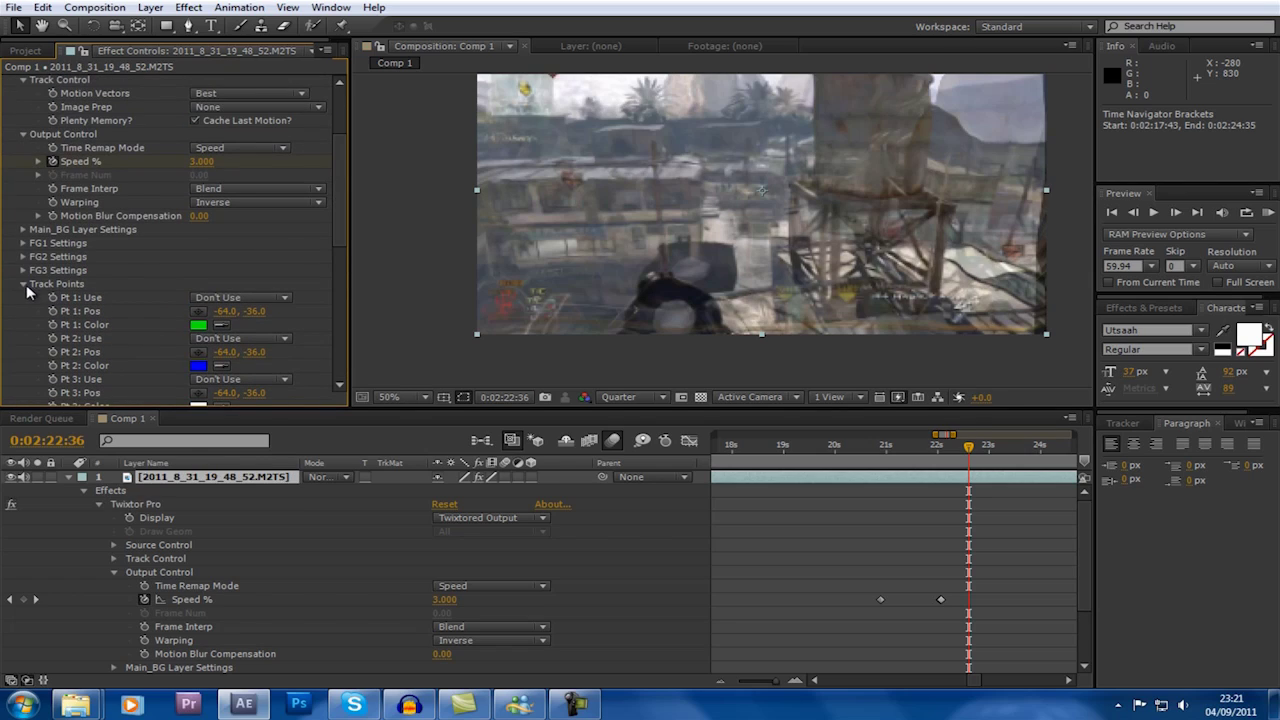
left_click(23, 286)
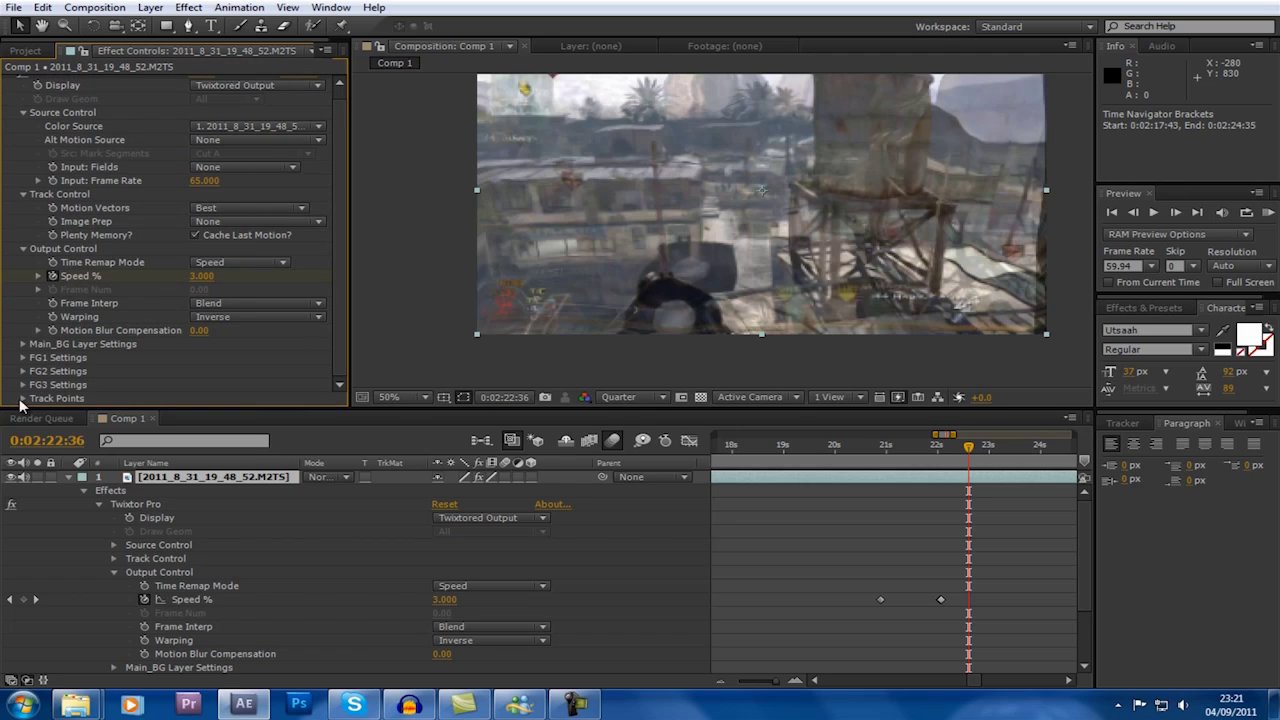
Lower FG3 Motion Sensitivity to 2 in the Twixtor Pro effect
left_click(24, 386)
left_click_drag(171, 357, 28, 357)
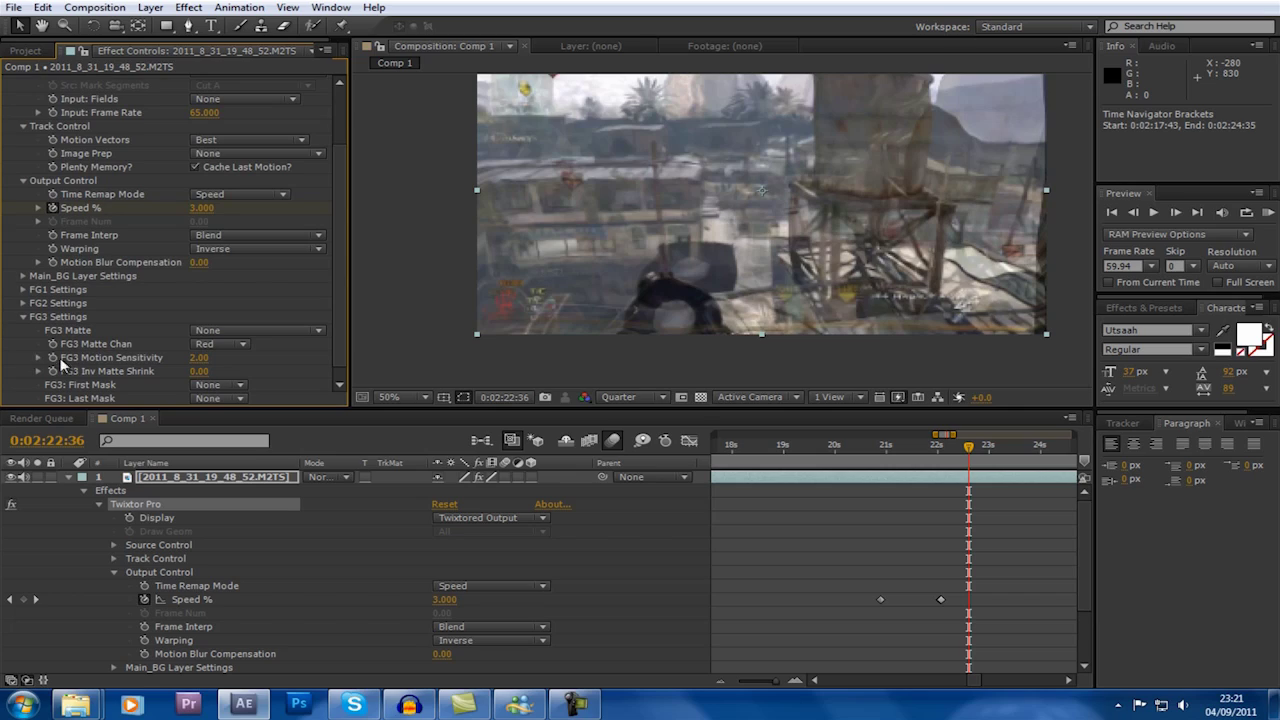
left_click(23, 318)
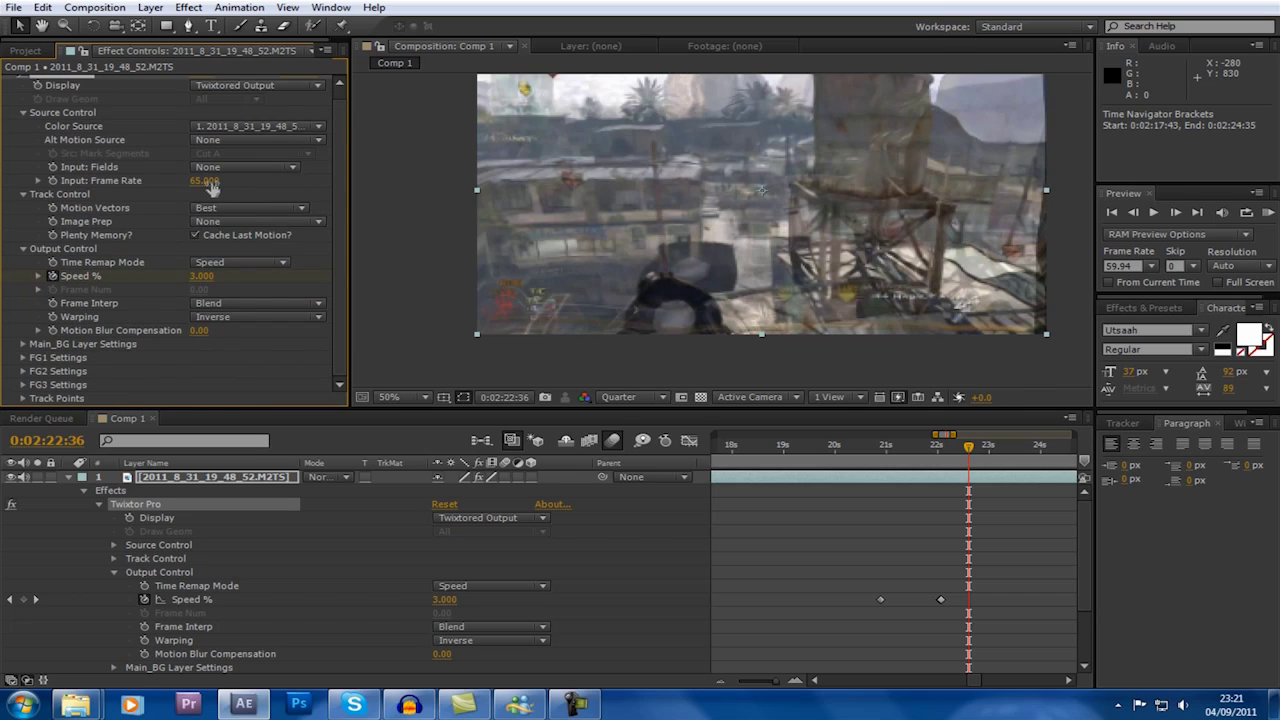
Set the Twixtor Pro warping to Inverse w/ Smart Blend
left_click(238, 302)
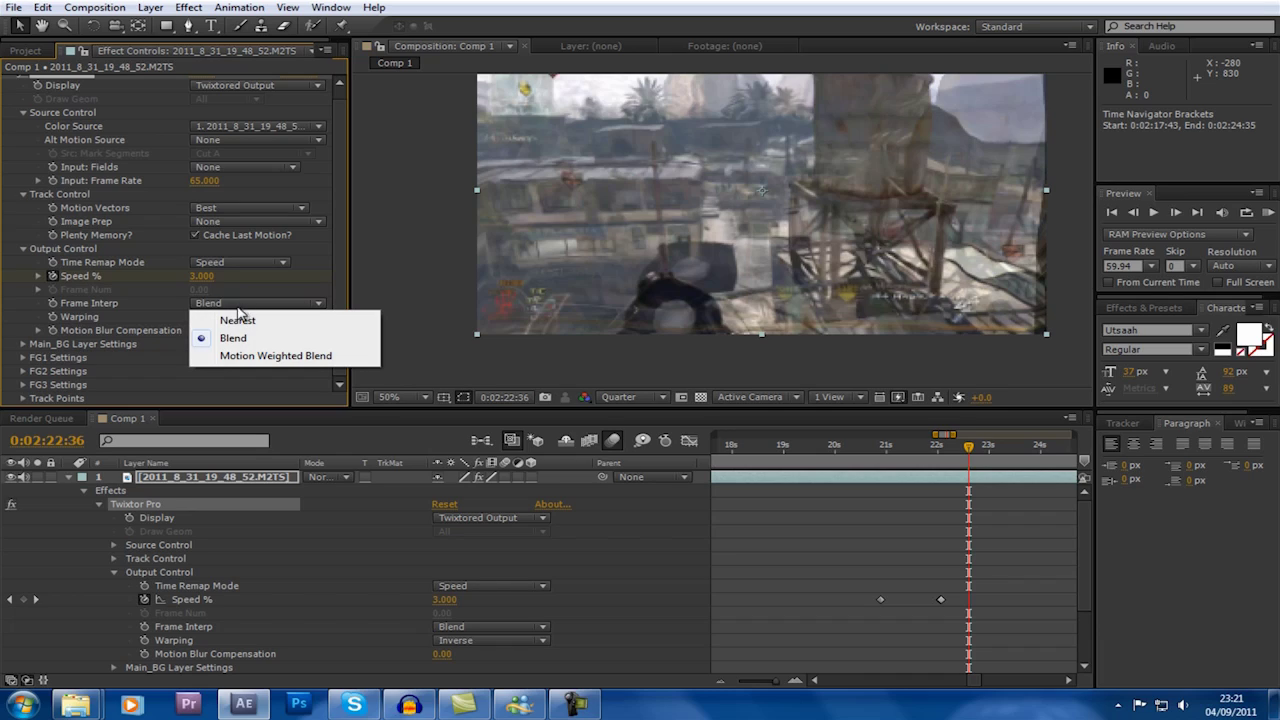
left_click(135, 306)
left_click(212, 318)
left_click(226, 351)
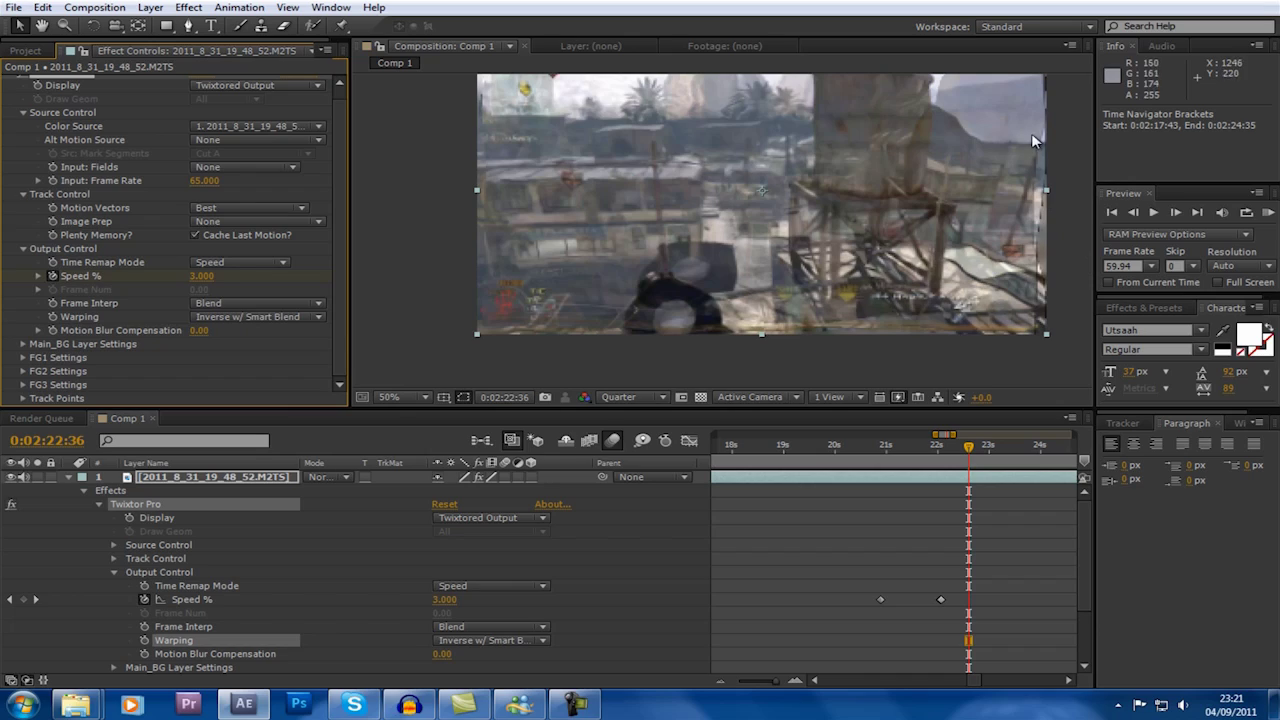
Try Motion Weighted Blend as the frame interpolation, and return it to Blend
left_click(234, 308)
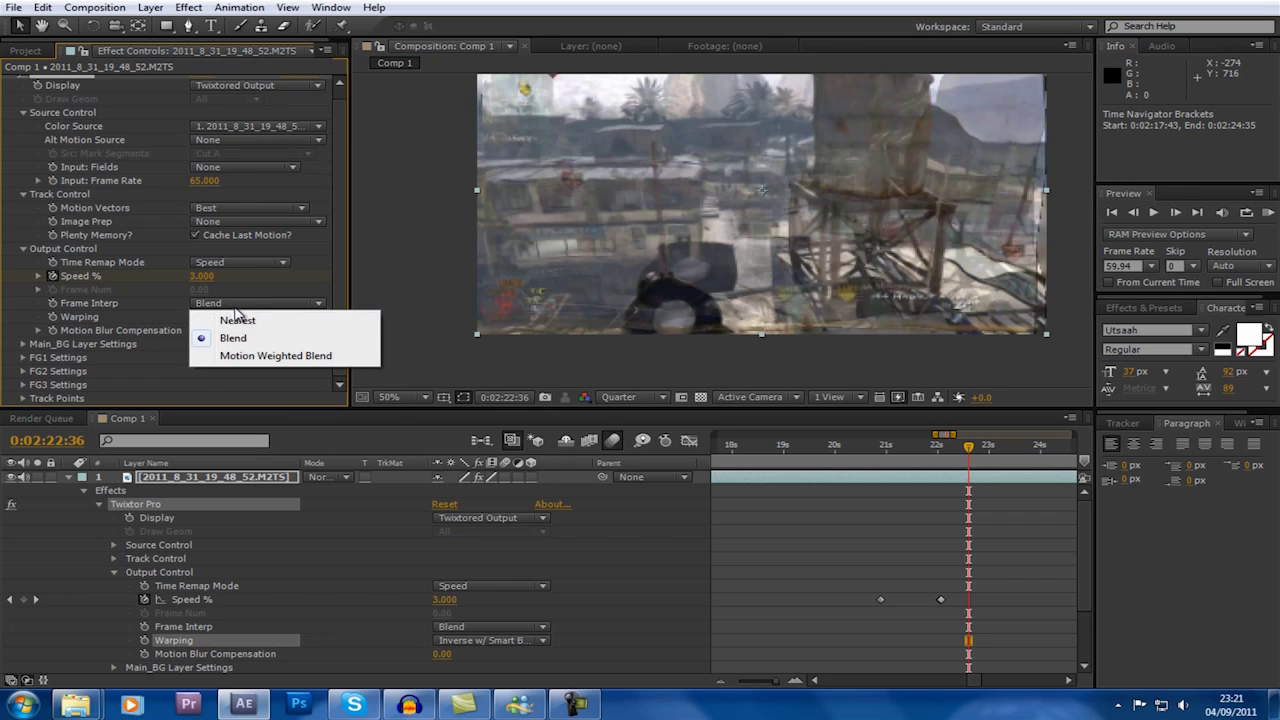
left_click(265, 358)
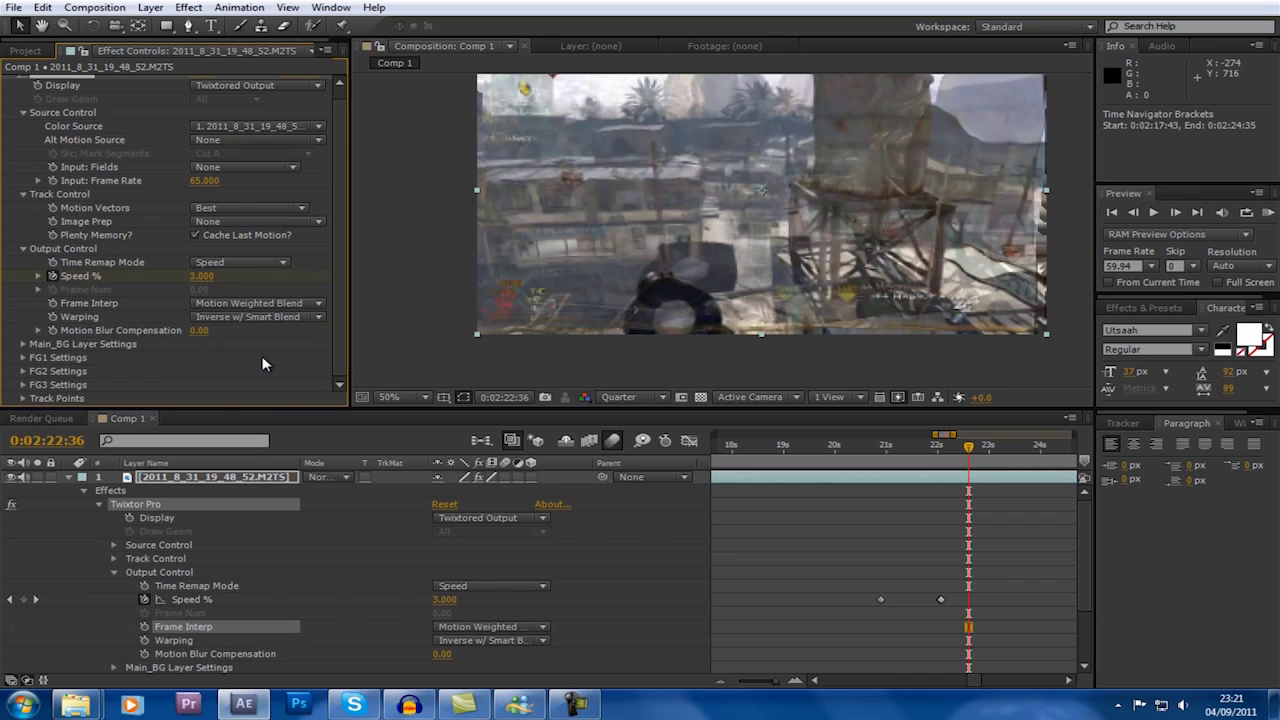
left_click(262, 306)
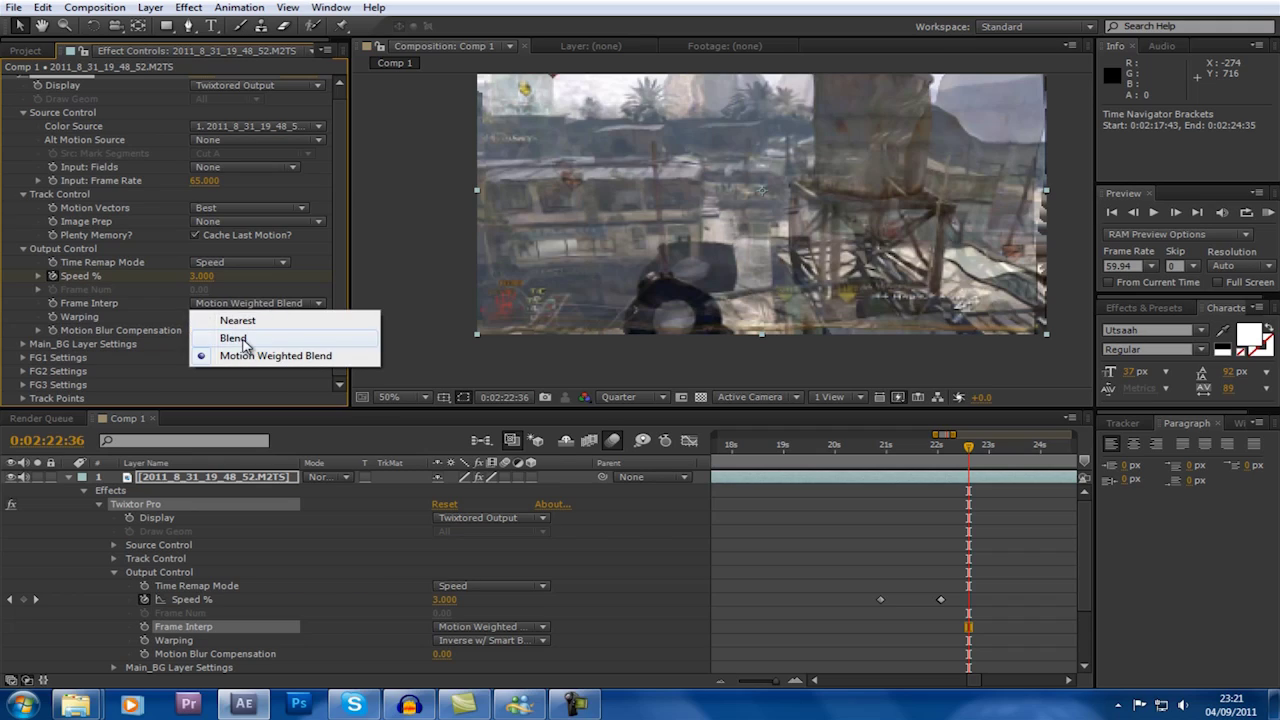
left_click(243, 338)
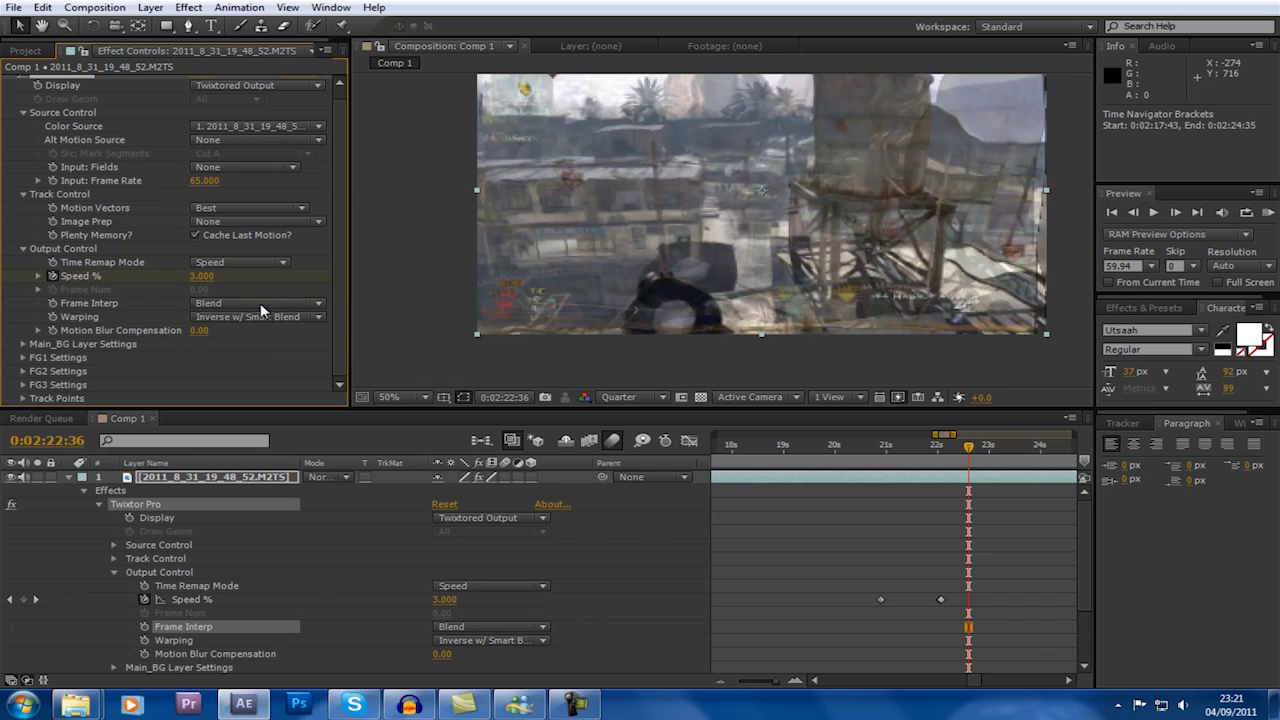
left_click(245, 258)
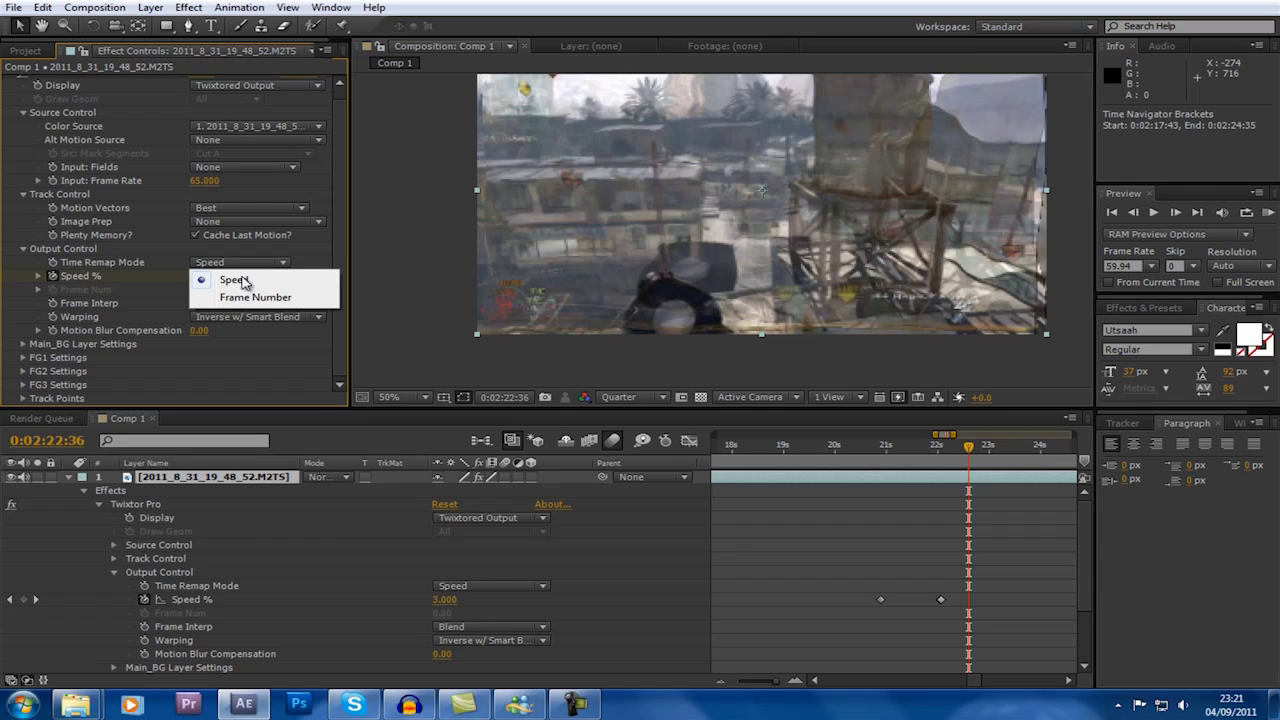
left_click(242, 259)
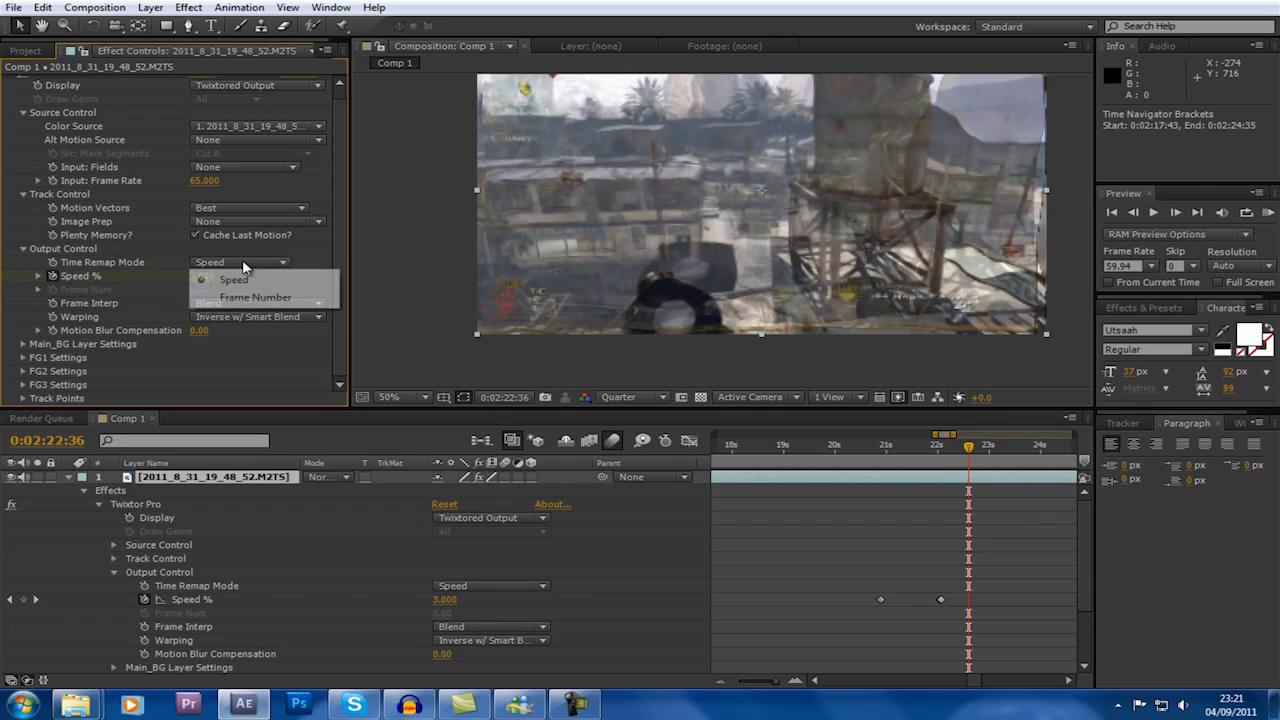
left_click(197, 232)
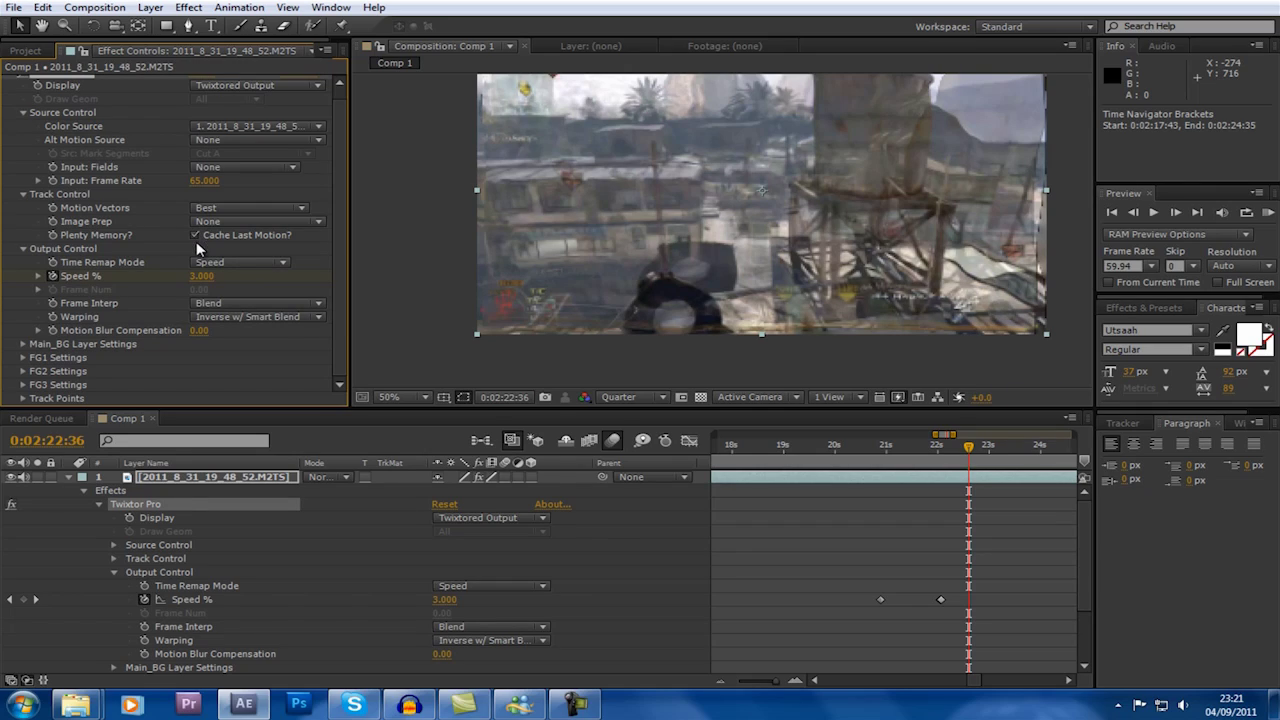
Set the composition preview resolution to Full and check the frames leading up to the slow-motion keyframe
left_click(915, 444)
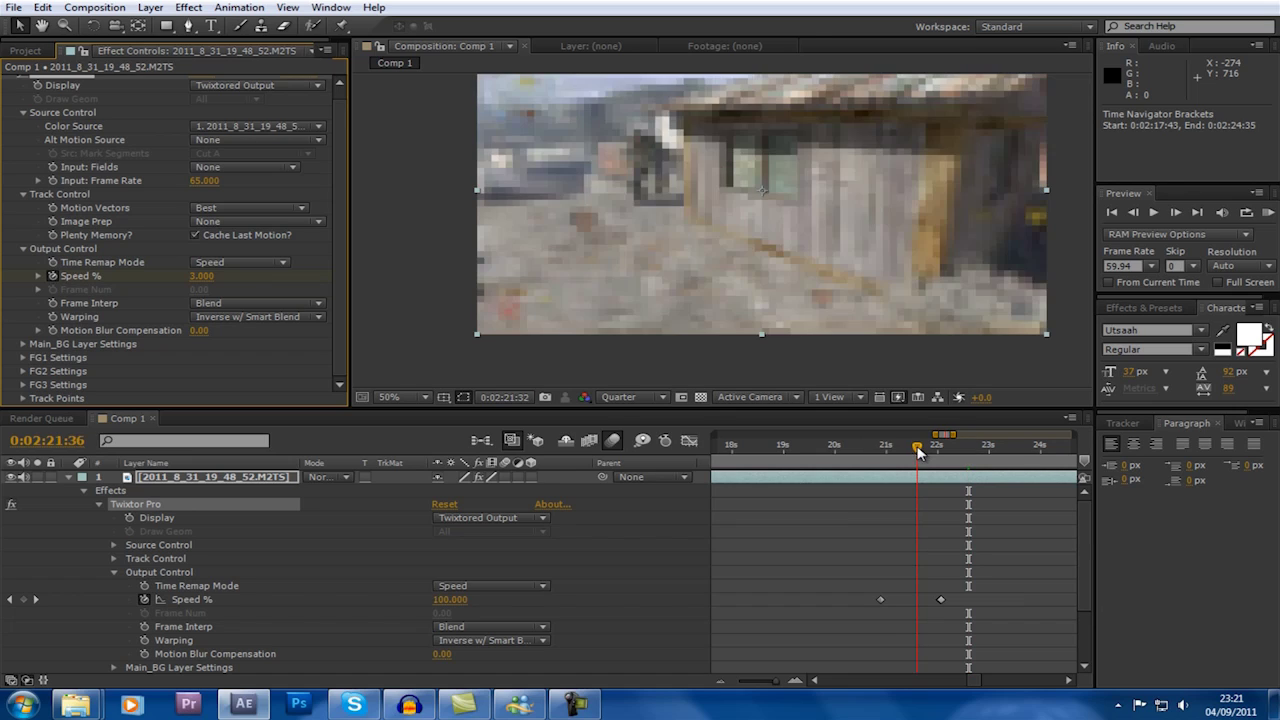
left_click_drag(920, 453, 933, 445)
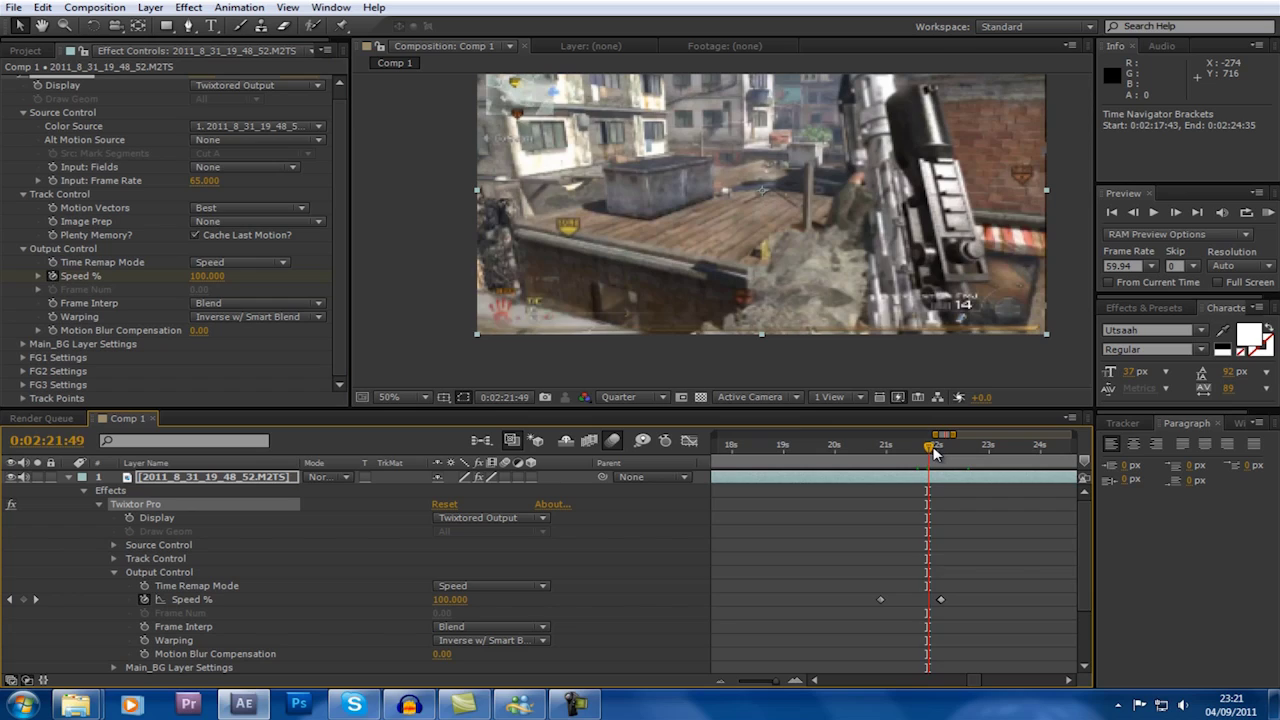
left_click(625, 397)
left_click(630, 439)
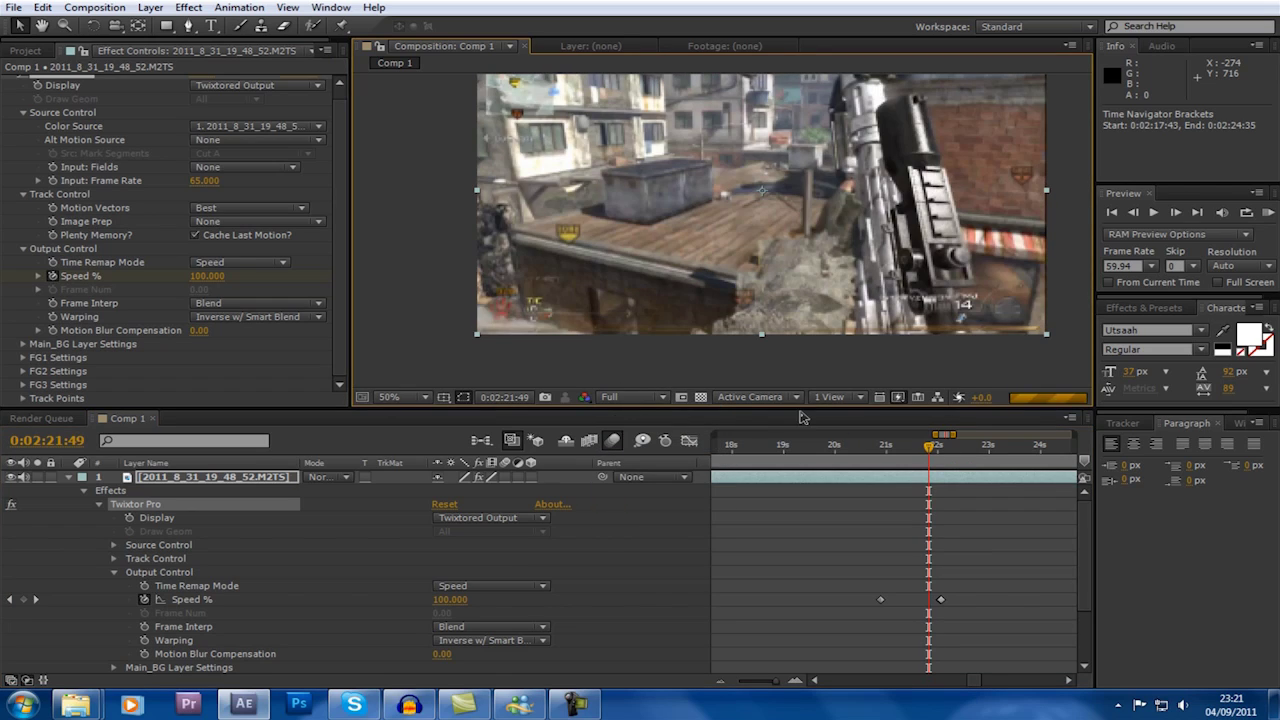
left_click_drag(933, 449, 944, 457)
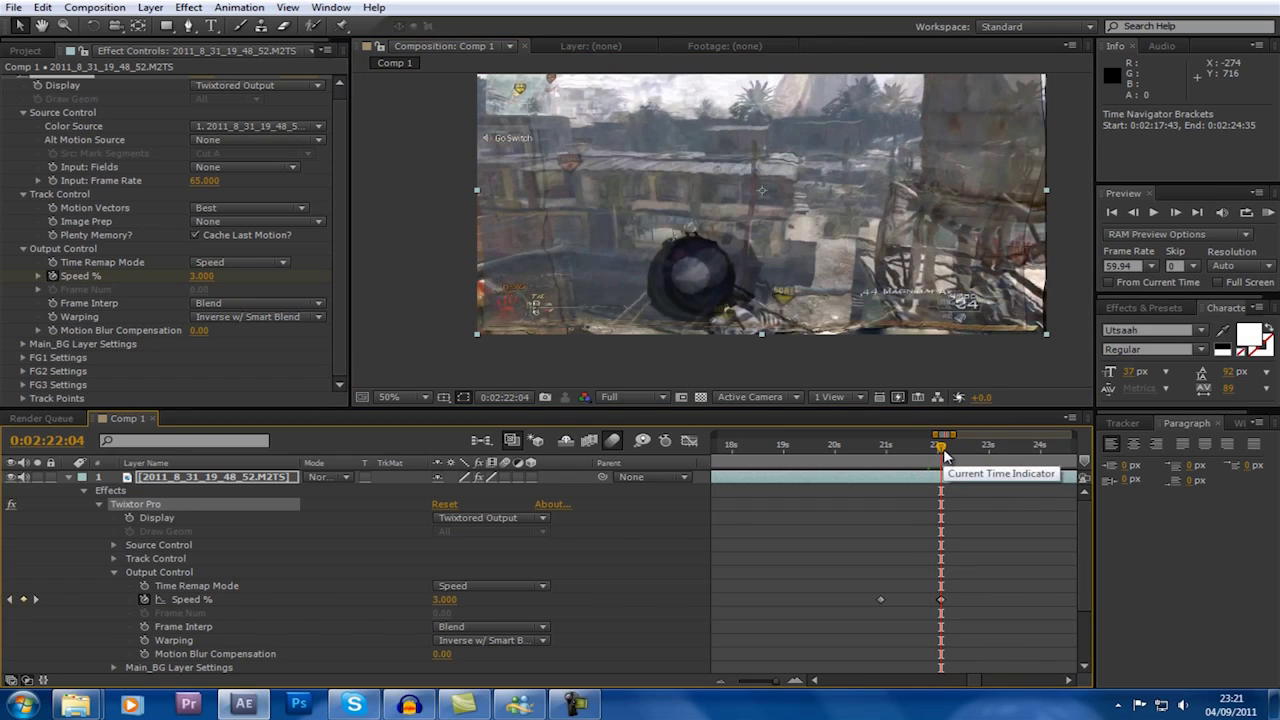
Examine the slowed frames between the 3% speed keyframe and the following keyframe at full resolution
left_click_drag(945, 448, 1030, 566)
left_click(1069, 682)
left_click(1069, 682)
left_click(1069, 682)
left_click_drag(818, 452, 829, 516)
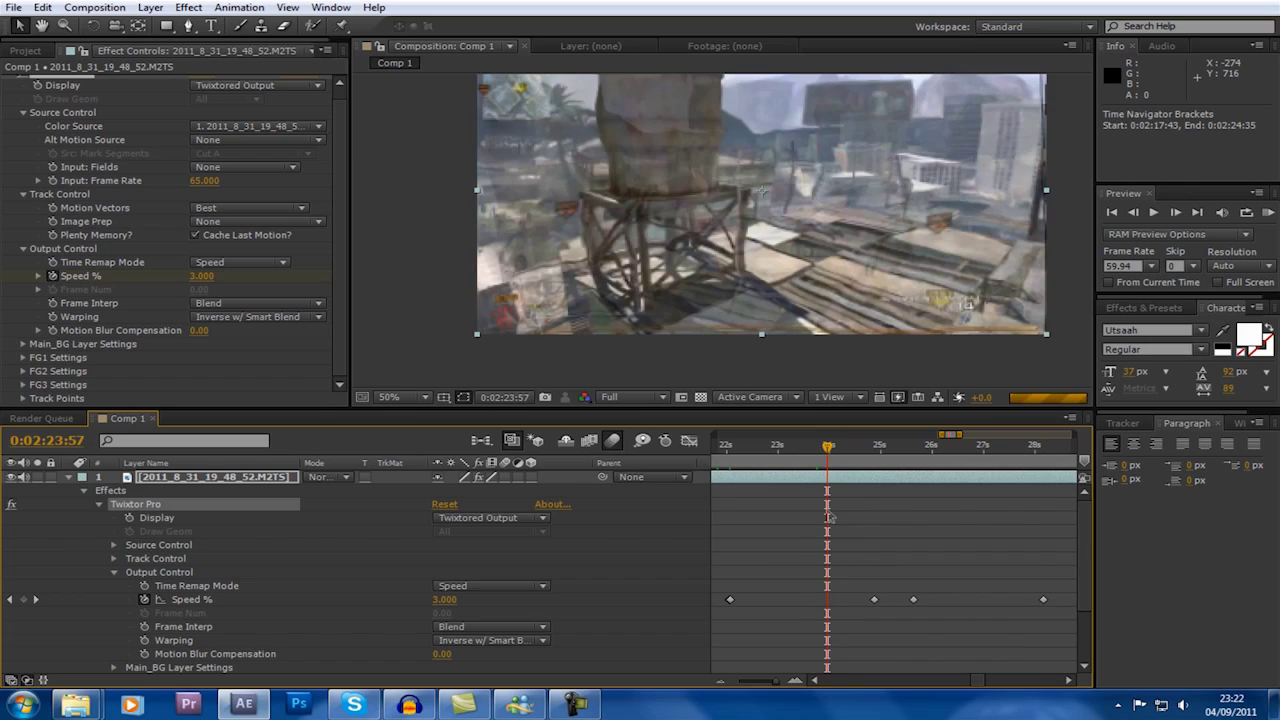
Add the RE:Vision RSMB motion blur effect to the gameplay footage layer
left_click(960, 478)
left_click(190, 7)
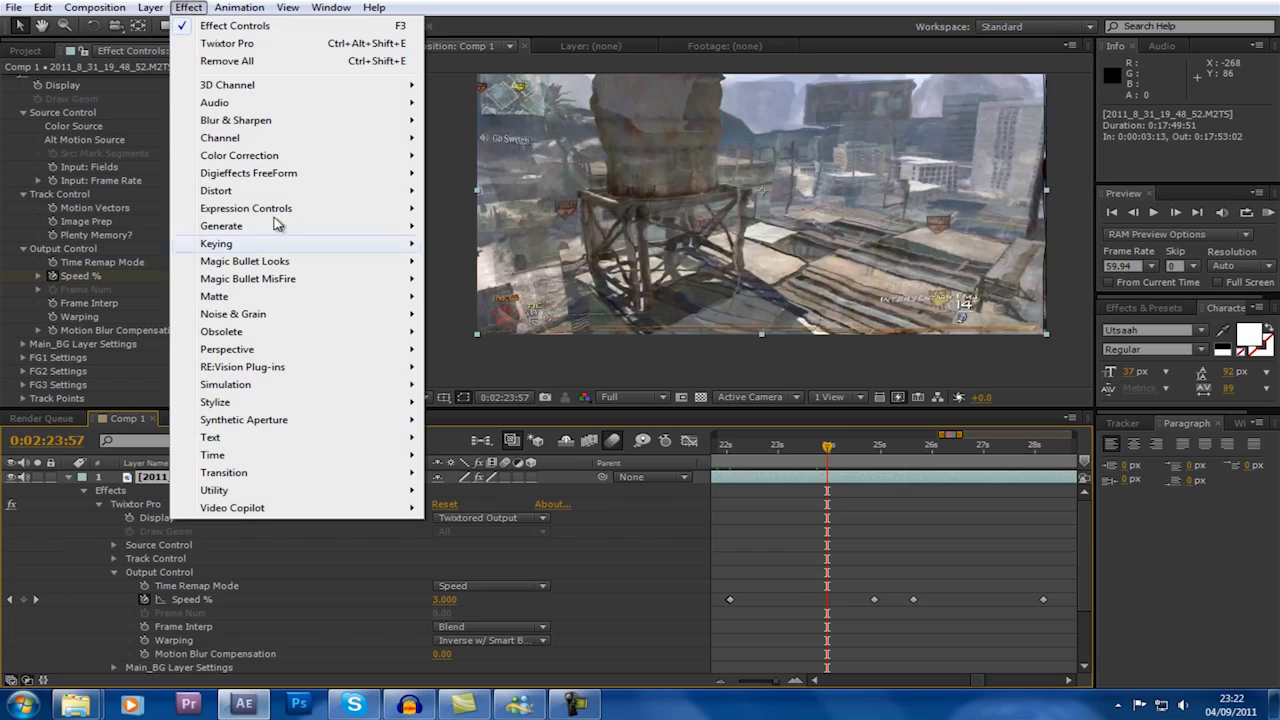
mouse_move(282, 376)
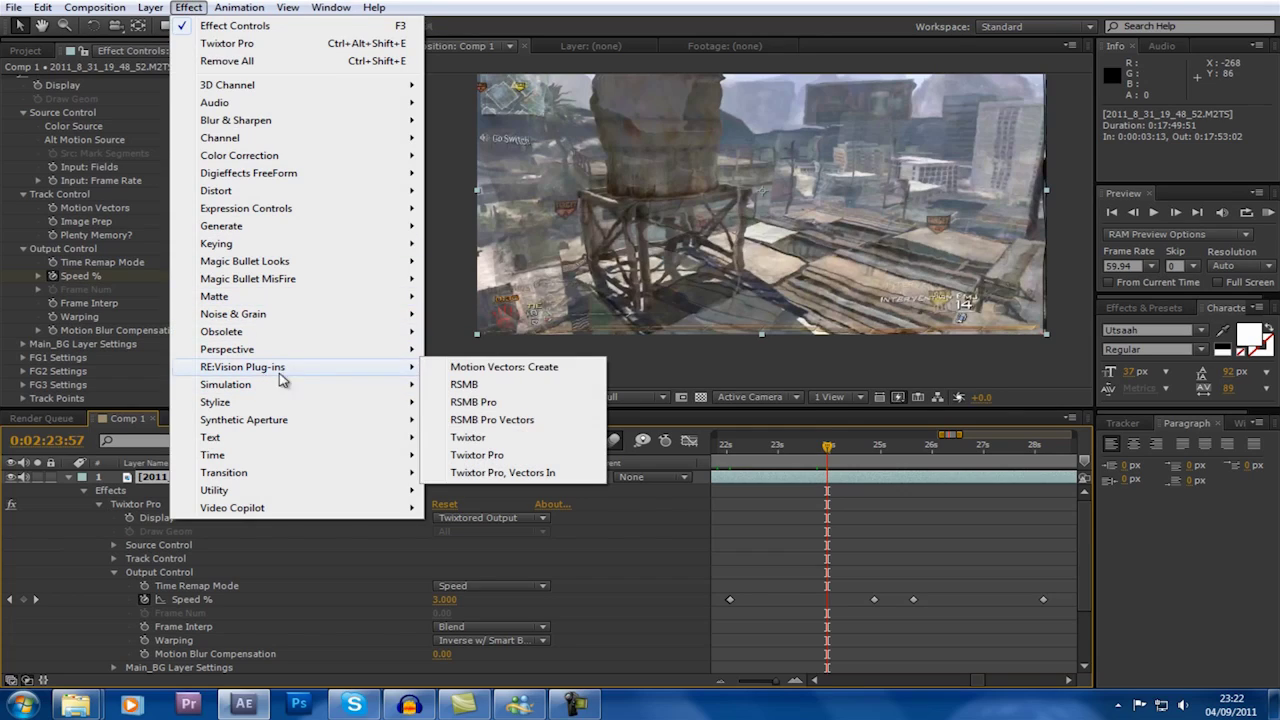
left_click(468, 384)
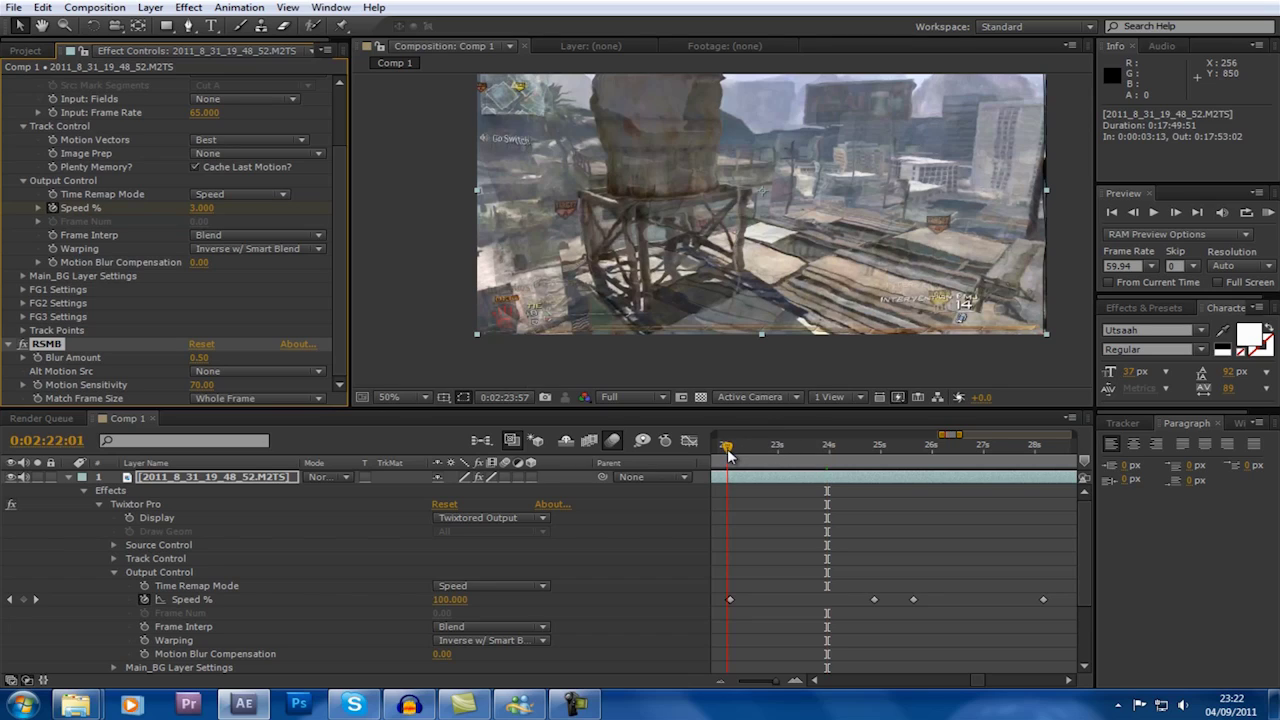
Examine the RSMB motion blur on frames throughout the slowed section and the normal-speed footage before it
left_click_drag(728, 452, 889, 471)
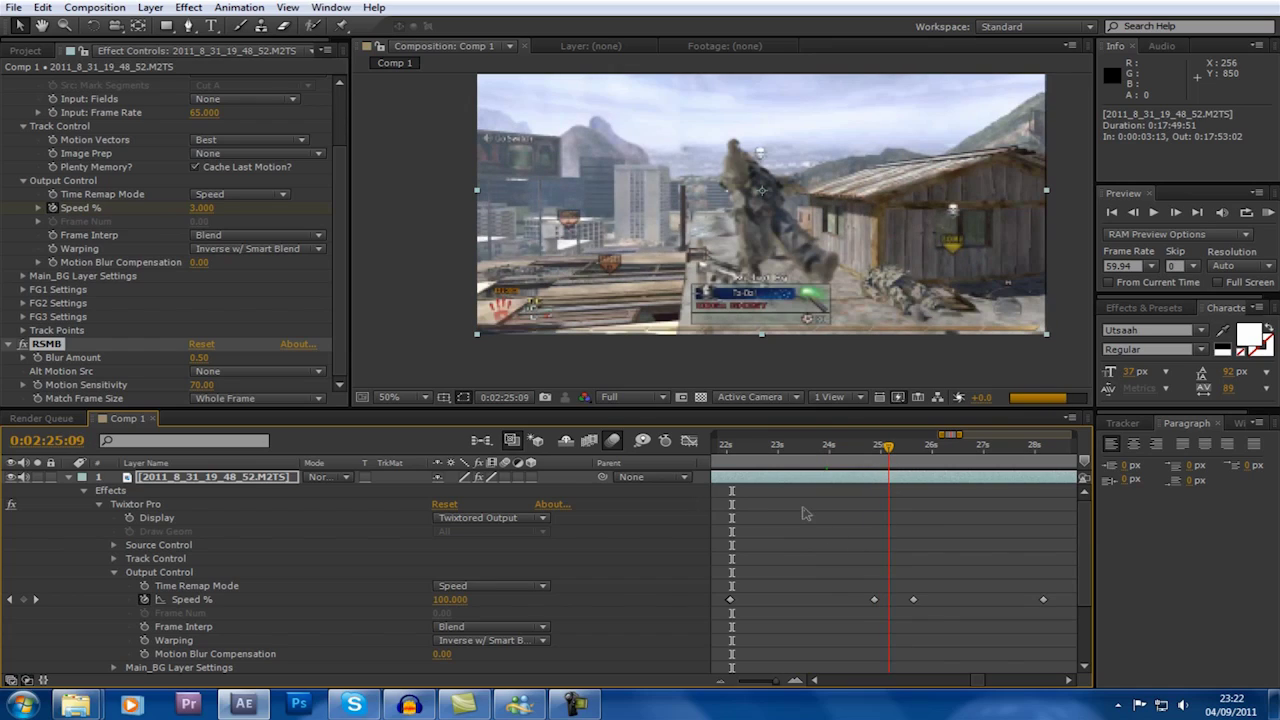
left_click(817, 681)
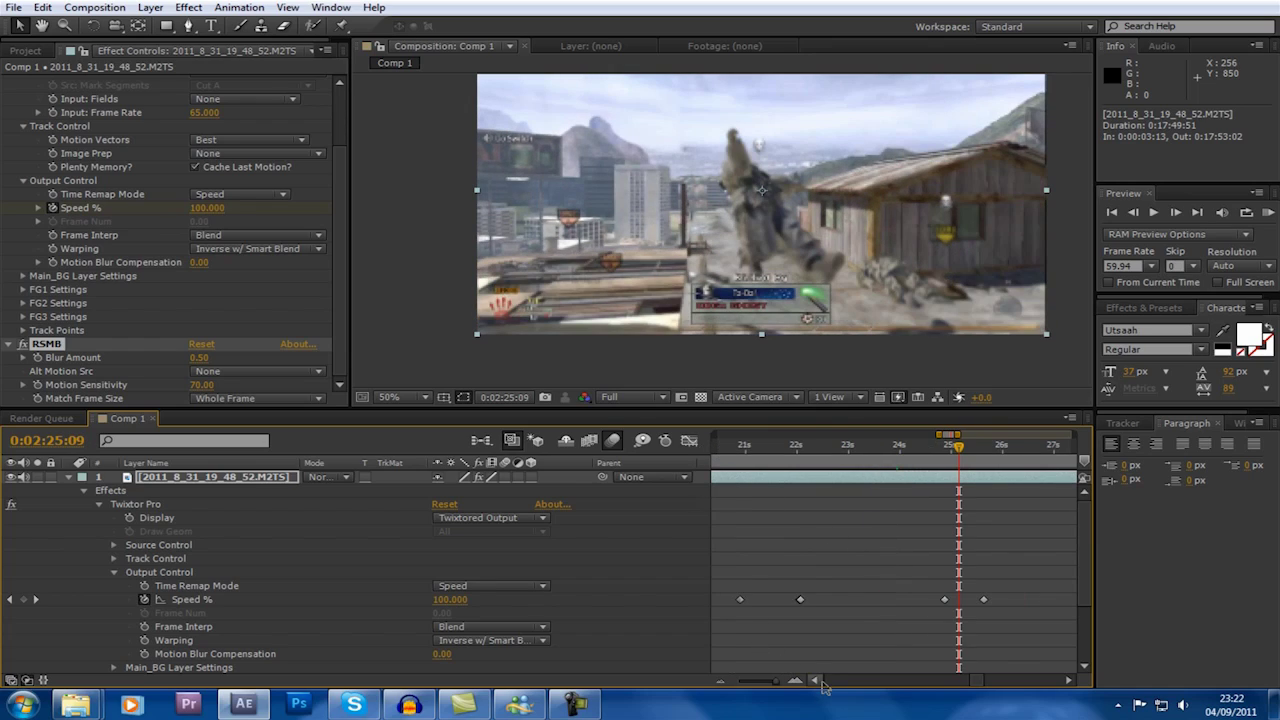
left_click_drag(757, 450, 777, 455)
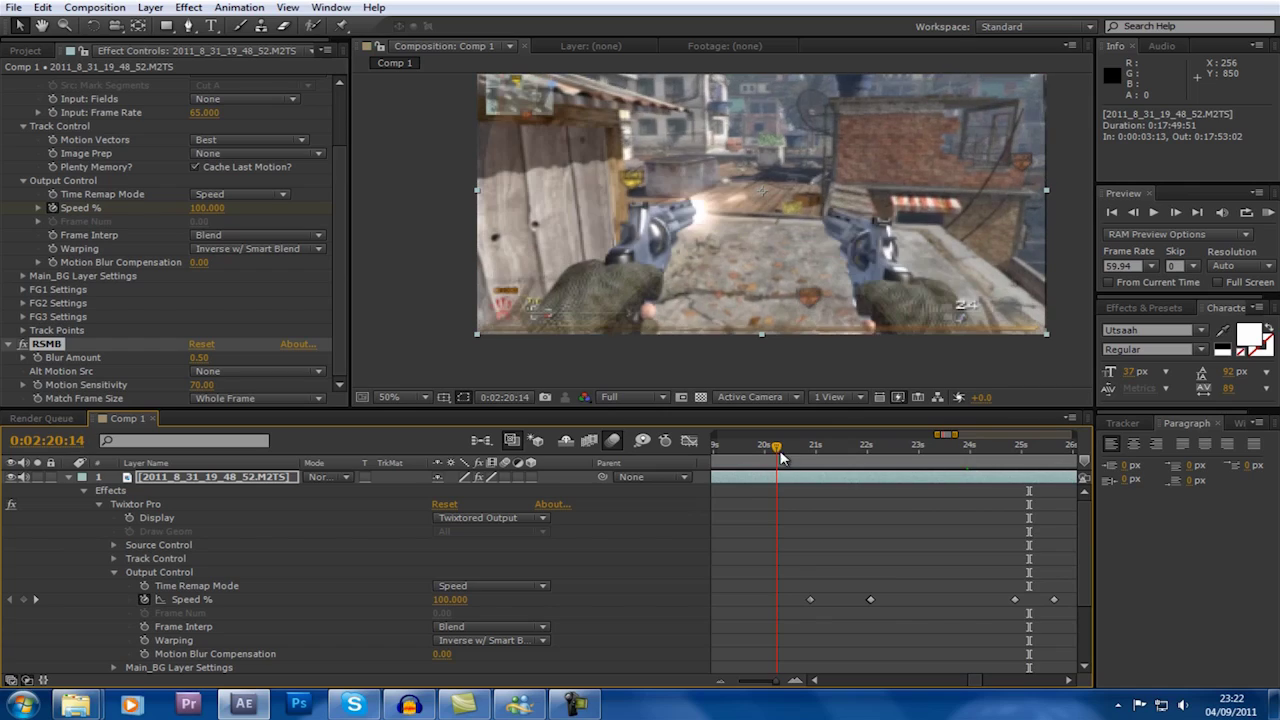
left_click_drag(779, 451, 784, 450)
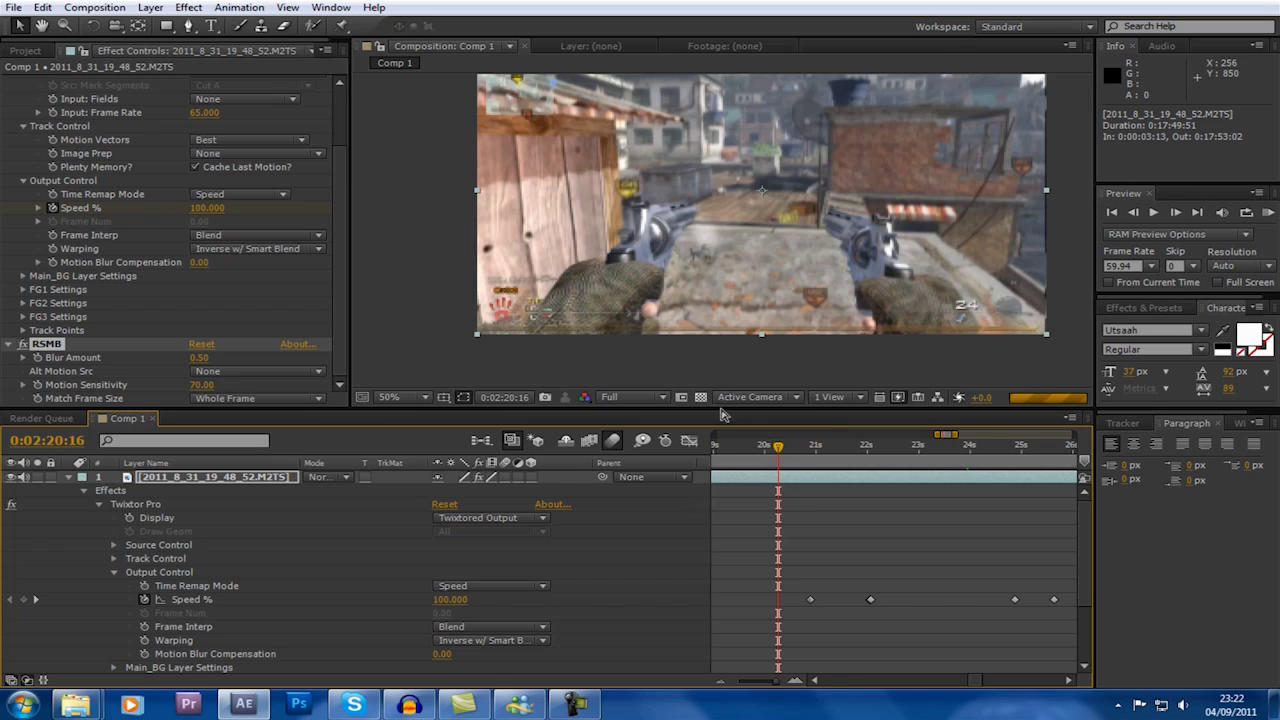
left_click(729, 447)
left_click_drag(733, 452, 737, 452)
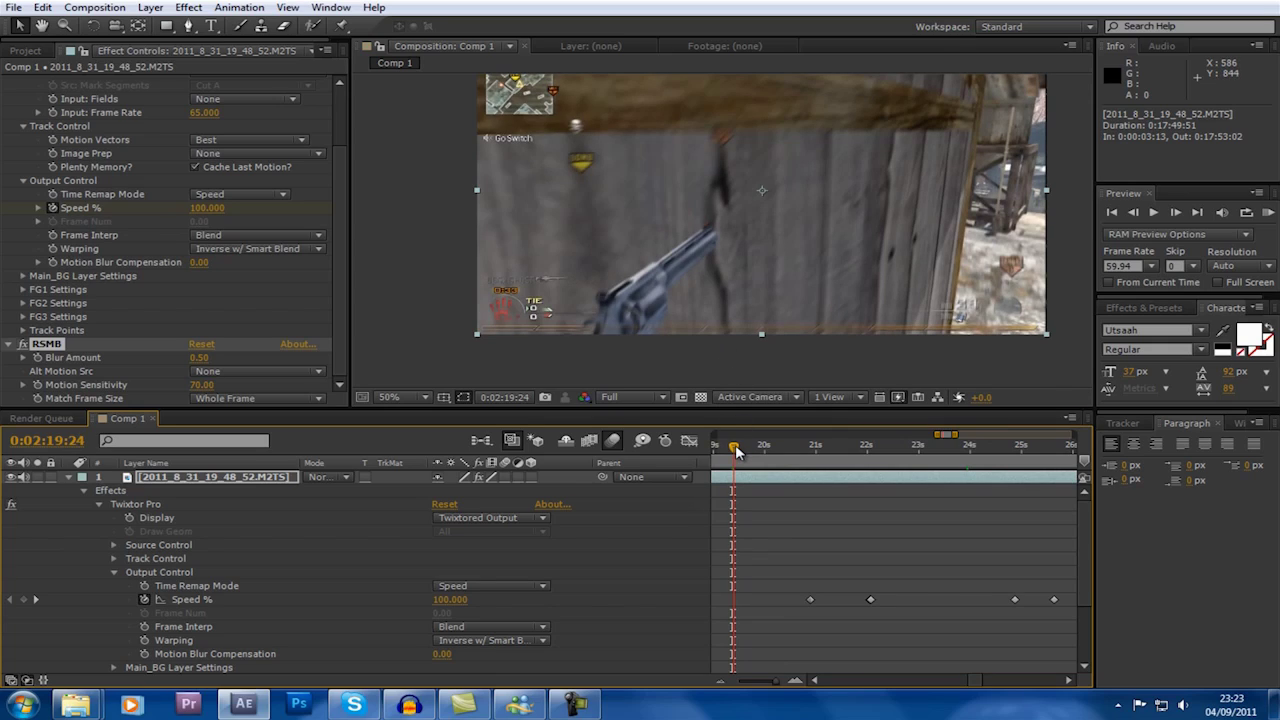
left_click_drag(735, 451, 763, 471)
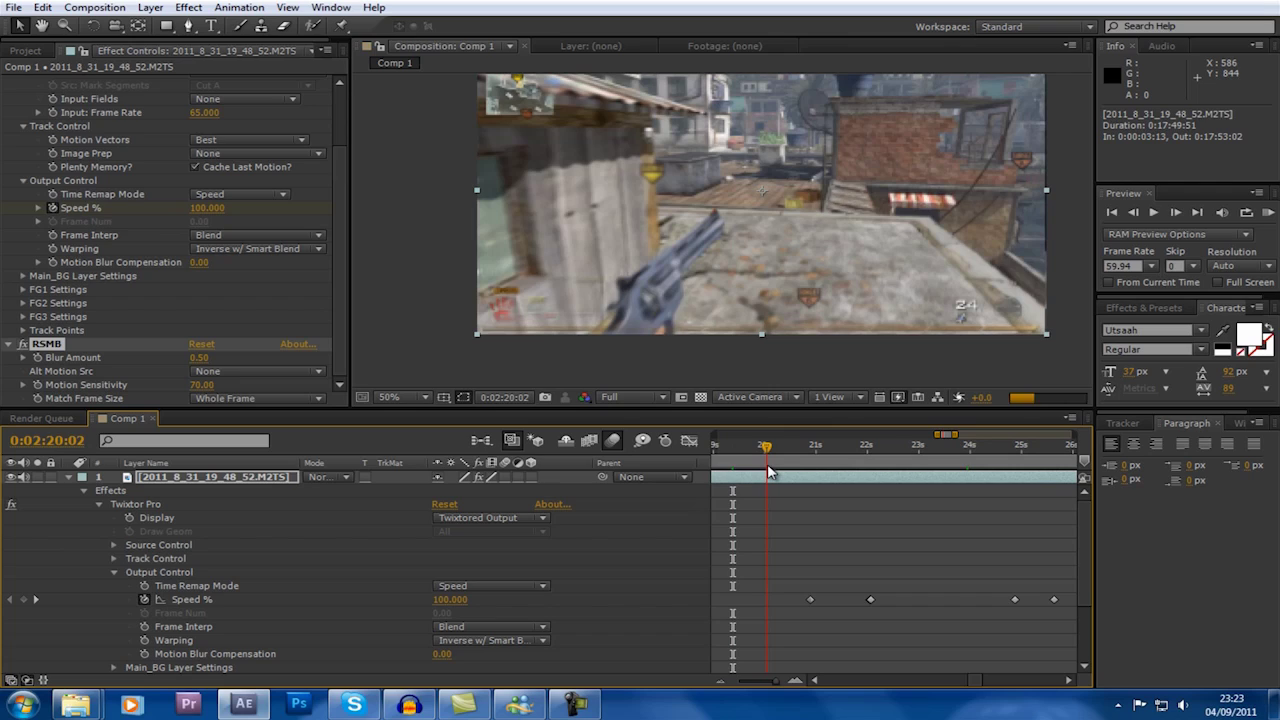
left_click_drag(765, 470, 800, 471)
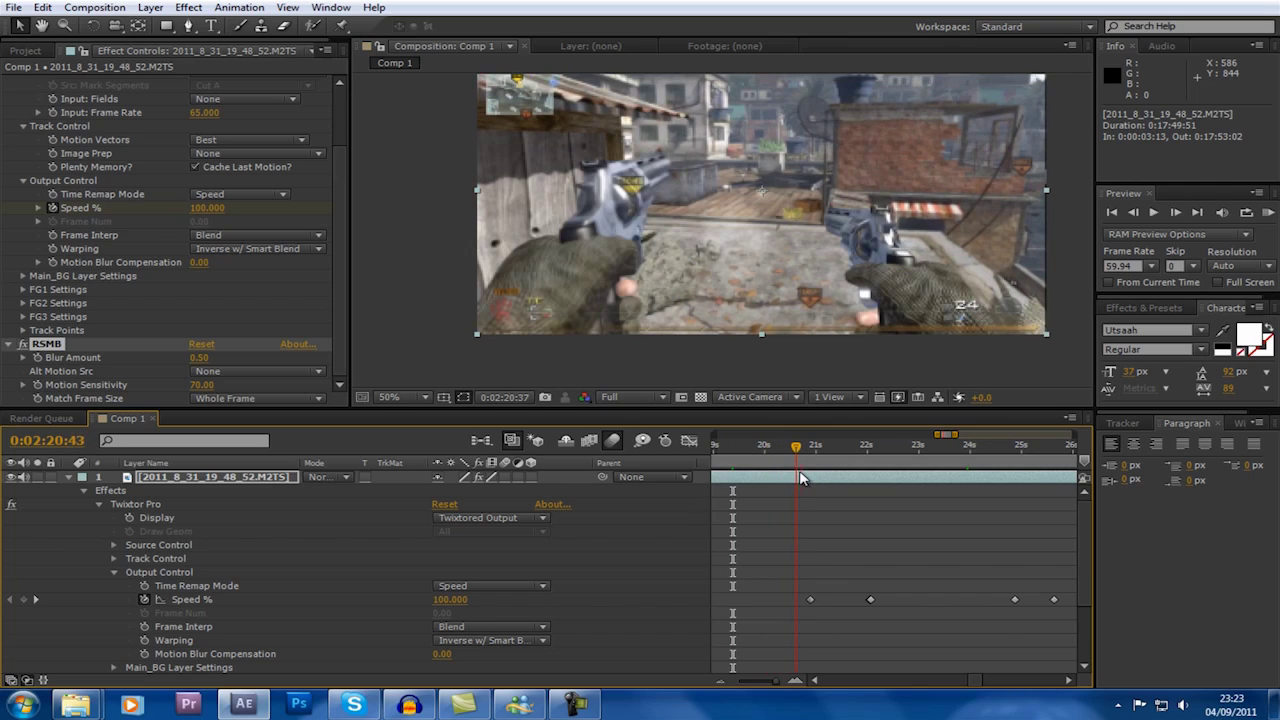
Move the work area start to 0:02:11:39 and try a RAM preview at full resolution
left_click_drag(776, 681, 766, 681)
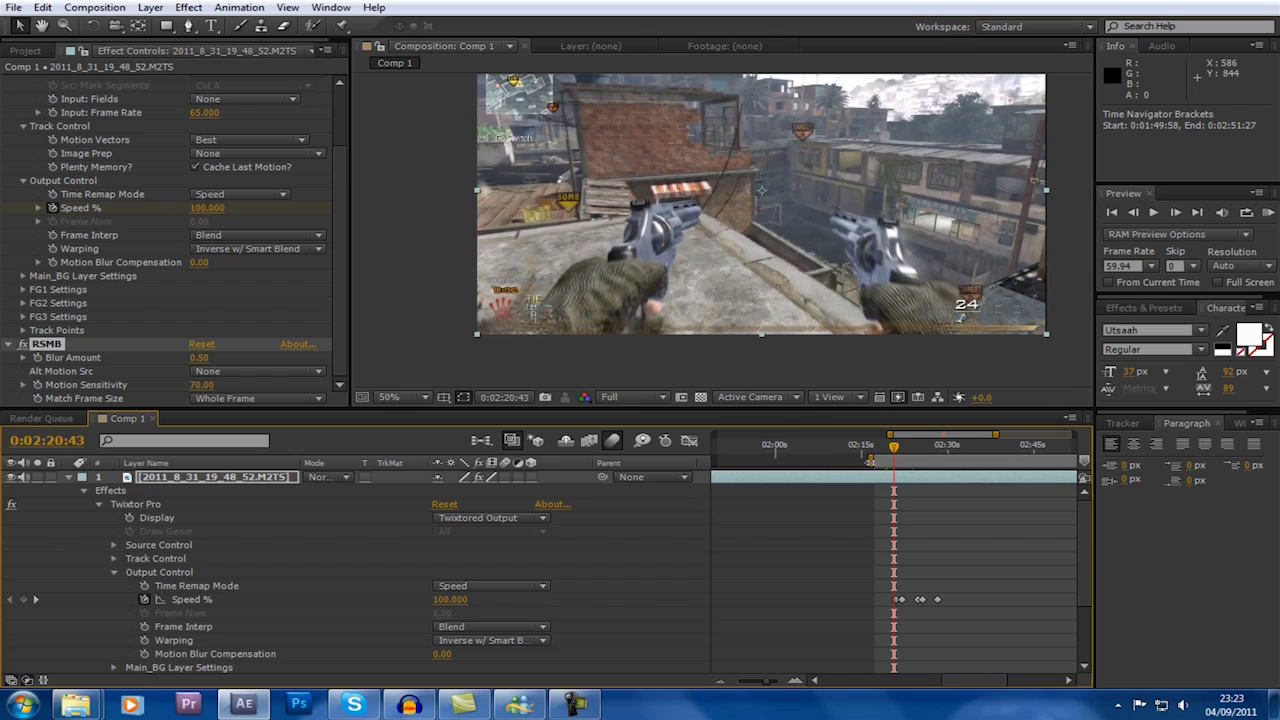
left_click_drag(870, 460, 840, 461)
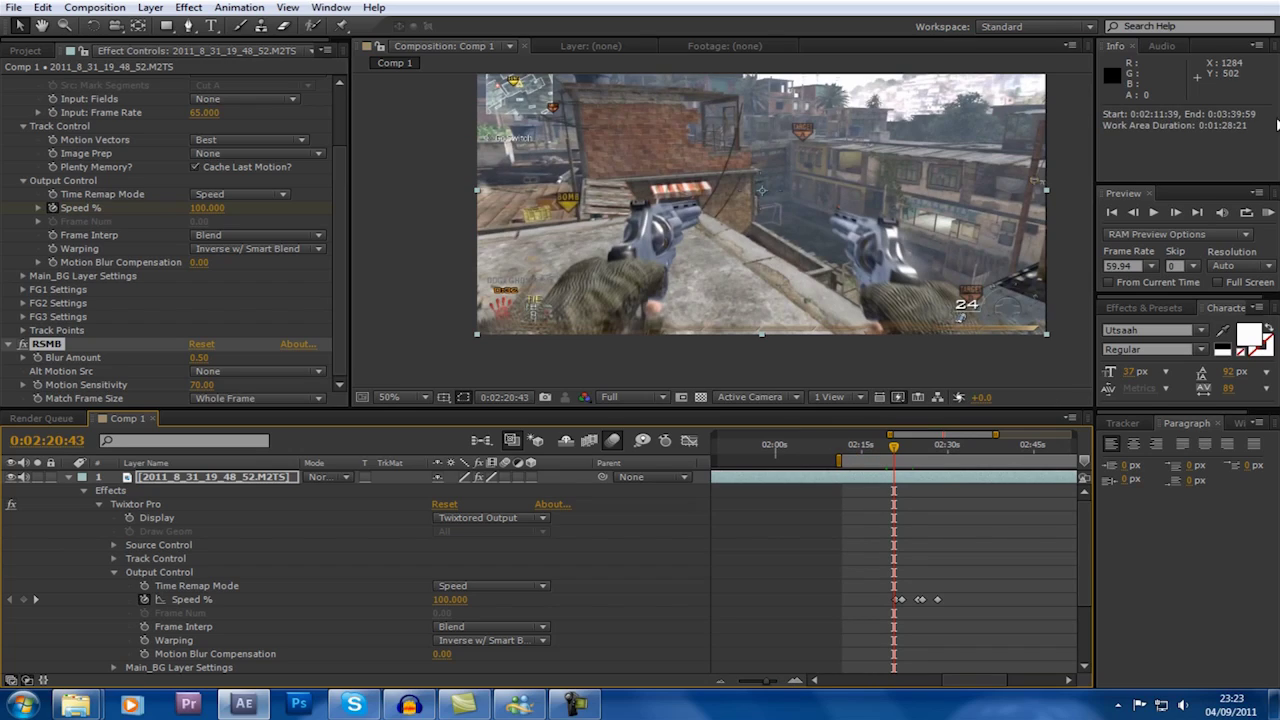
left_click(1267, 212)
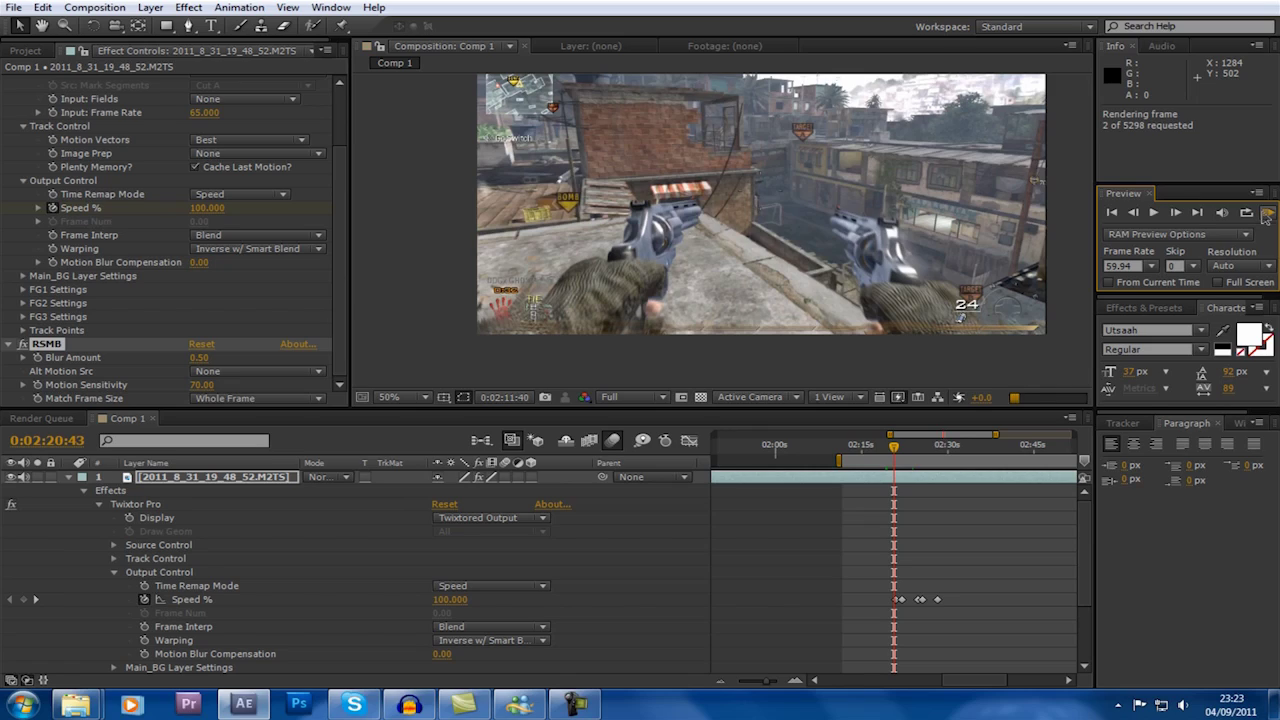
left_click(1267, 213)
Lower the preview resolution to Third and play a RAM preview from the work area start
left_click(634, 404)
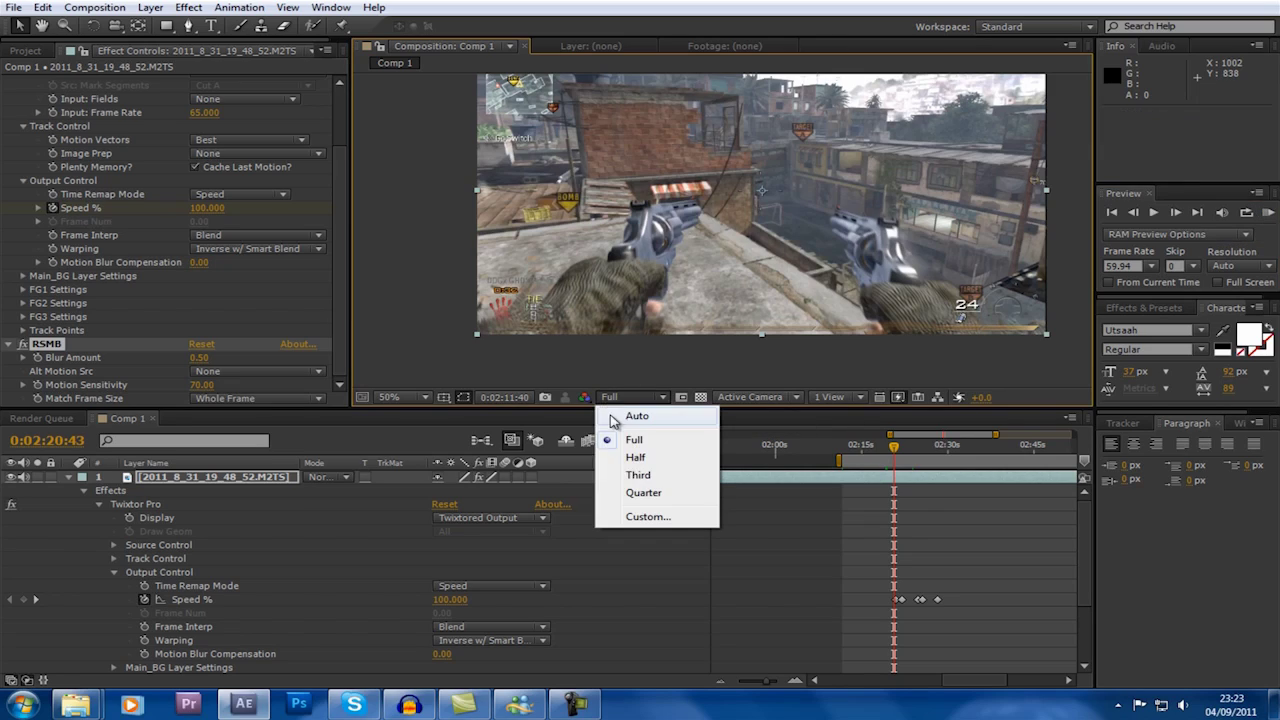
left_click(628, 486)
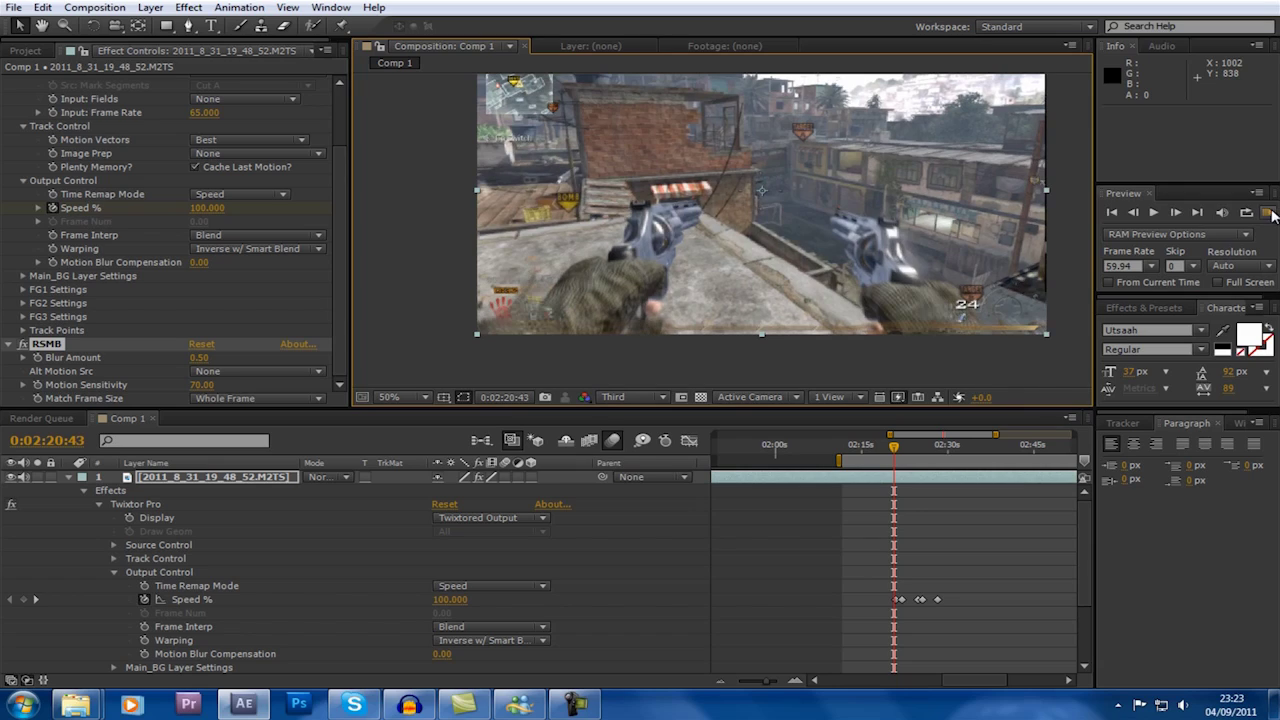
left_click(1267, 213)
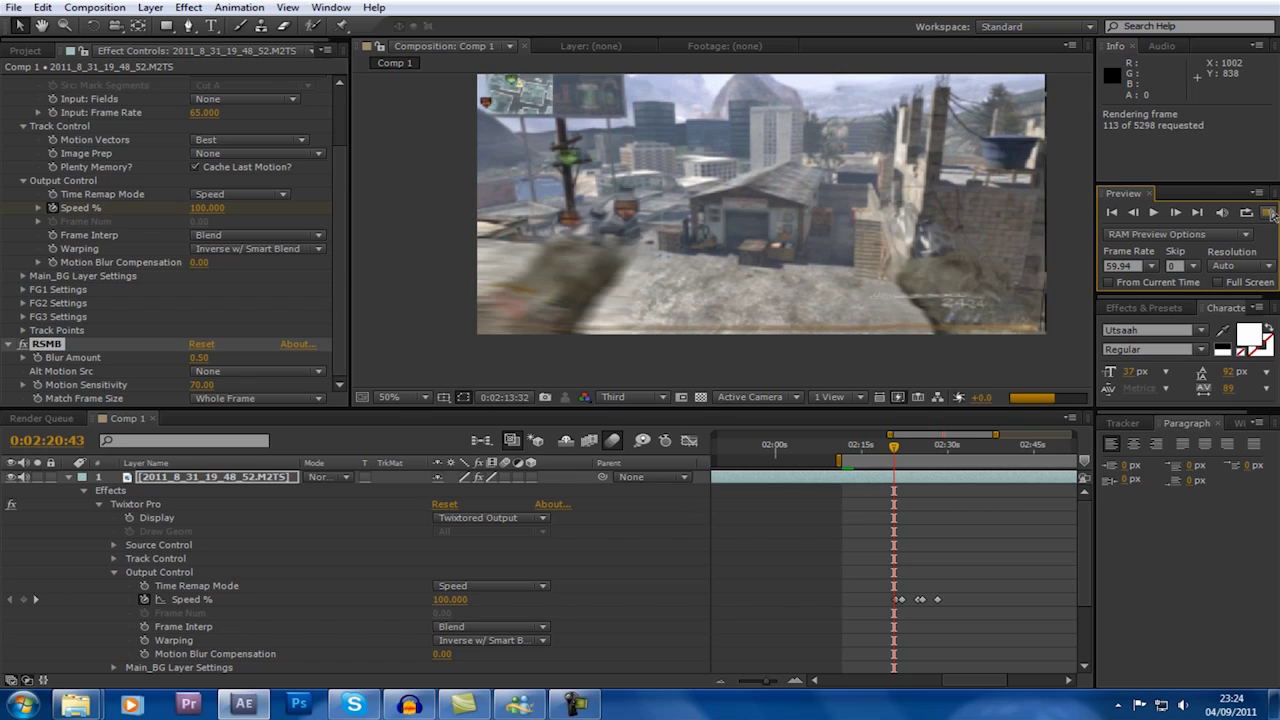
left_click(1268, 213)
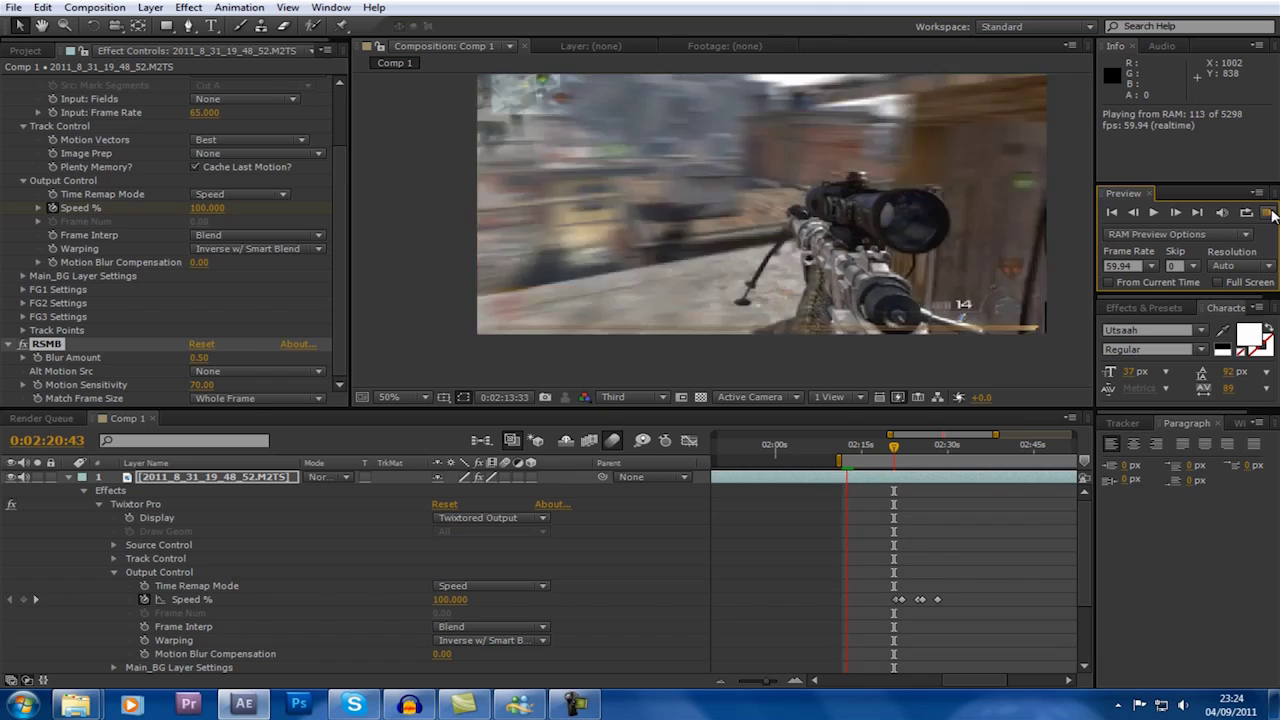
left_click(1268, 213)
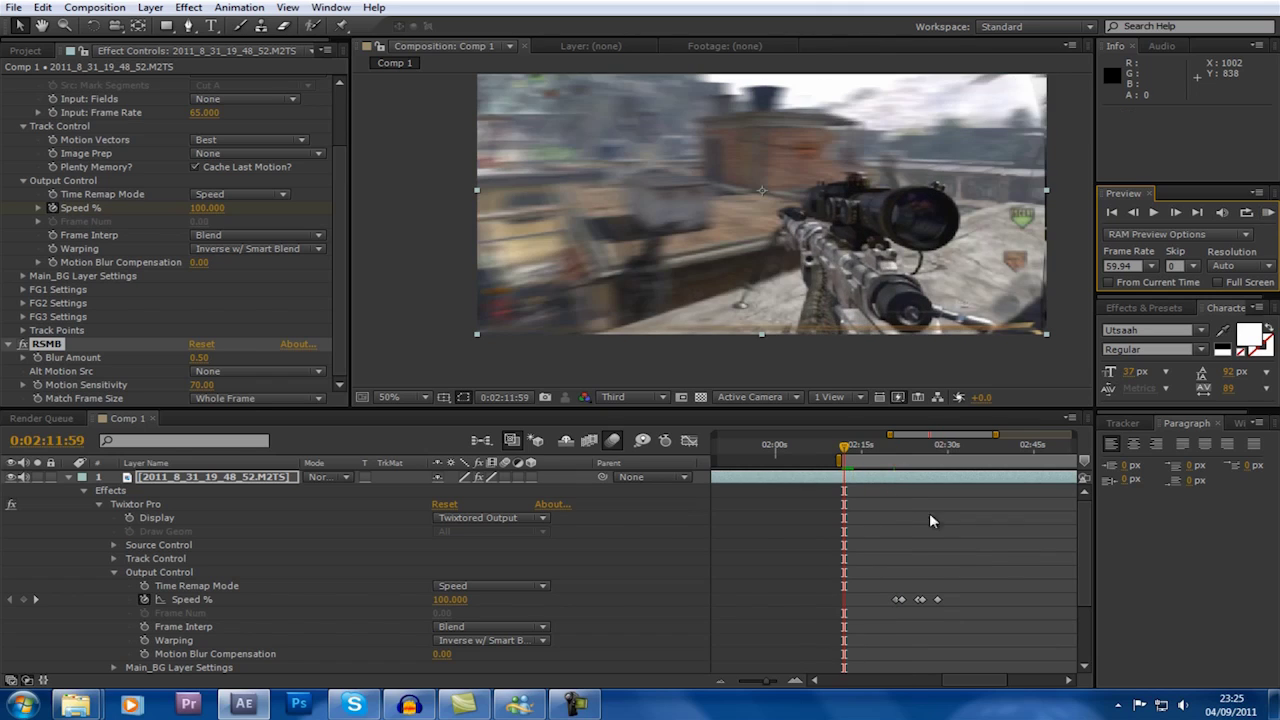
Move the work area start to just before the first speed keyframe and play a RAM preview of that section
left_click_drag(841, 461, 884, 461)
left_click(1267, 213)
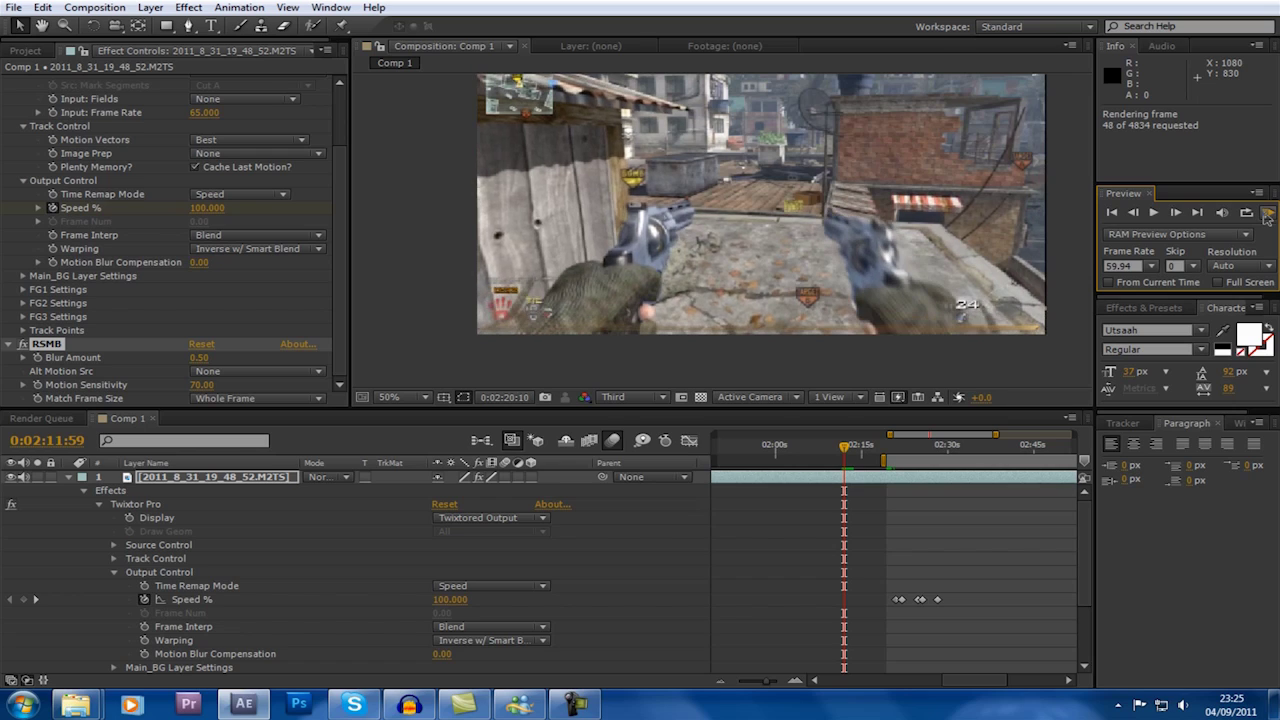
left_click(1267, 218)
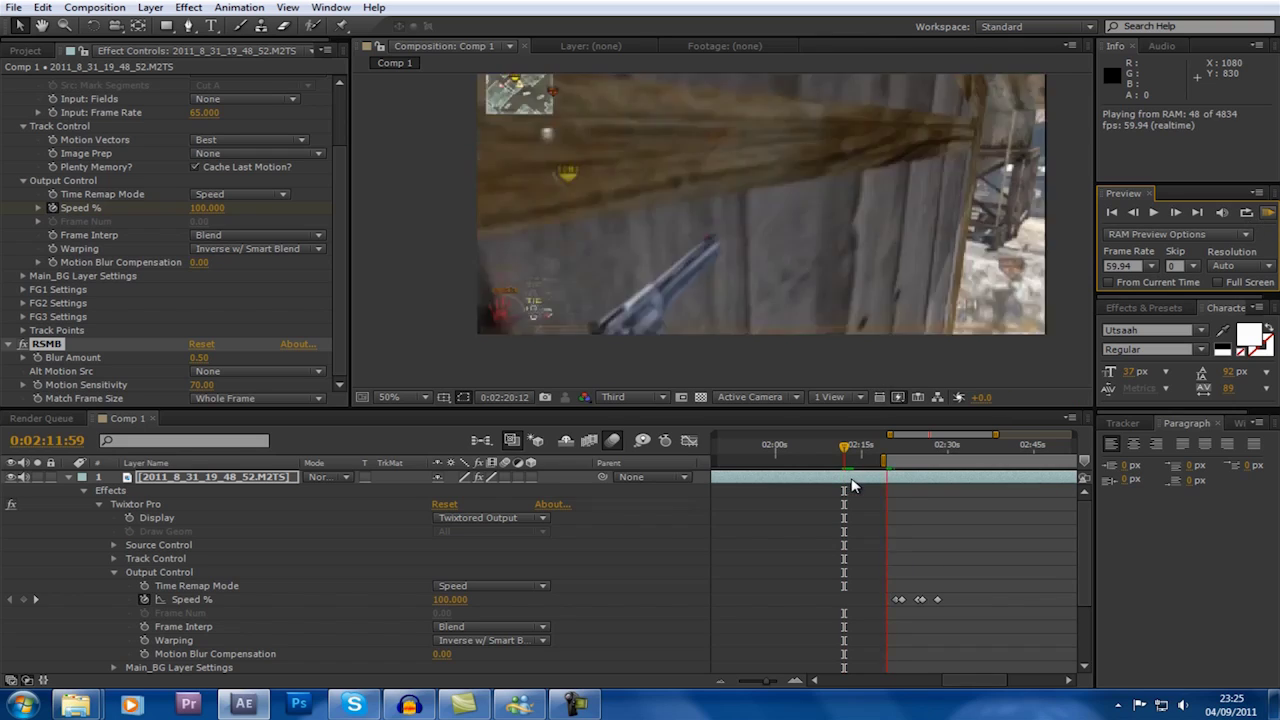
key("space")
Play a RAM preview of the slowed footage with the work area starting just after the 3% speed keyframe
left_click(1266, 214)
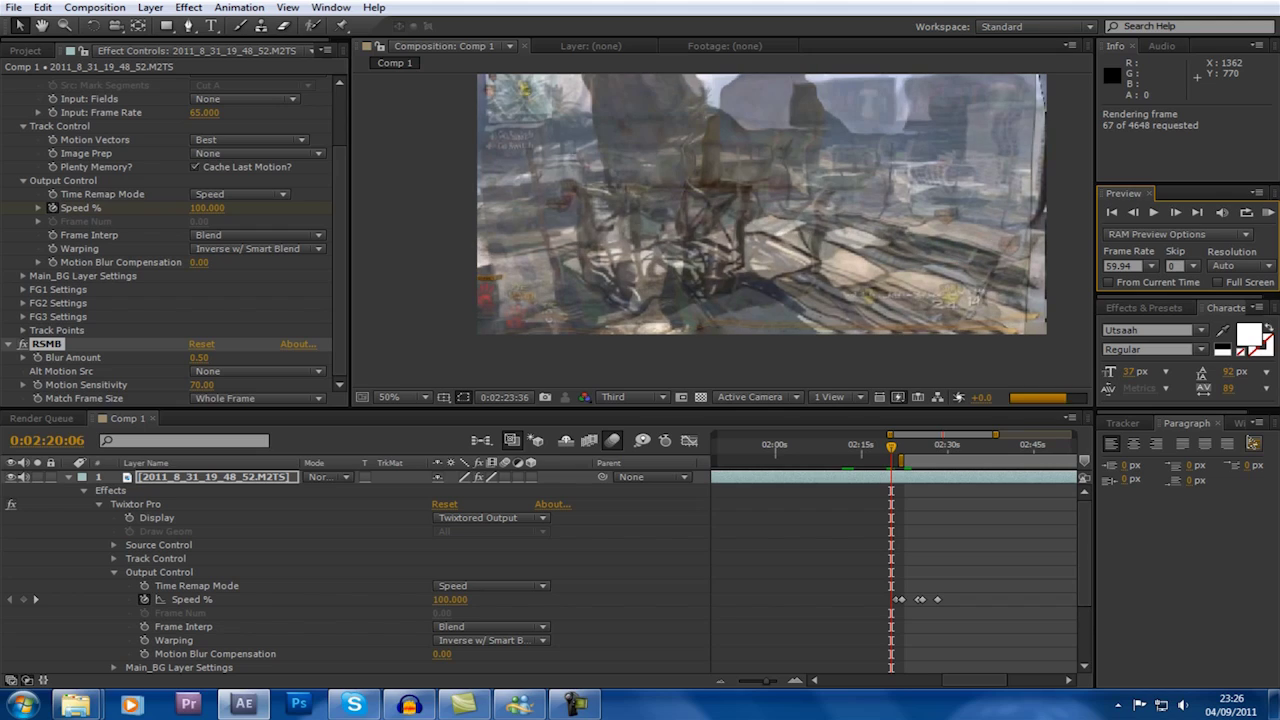
left_click(1268, 216)
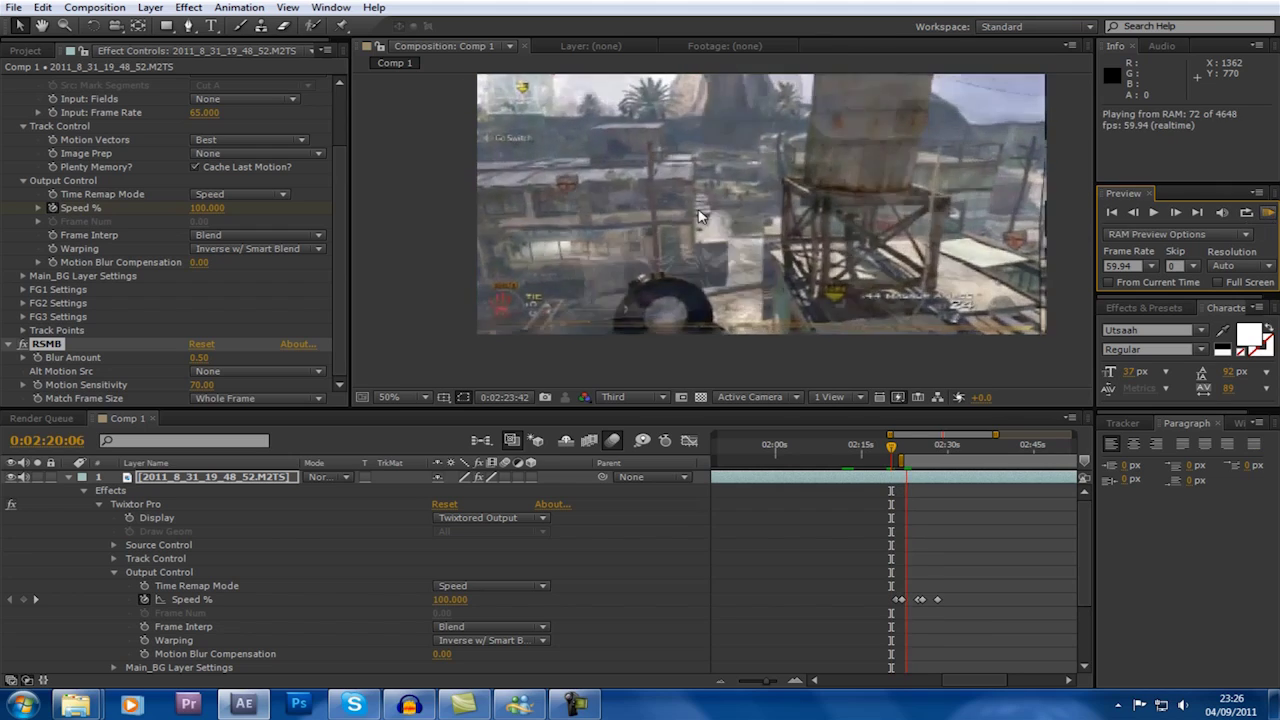
left_click(1007, 252)
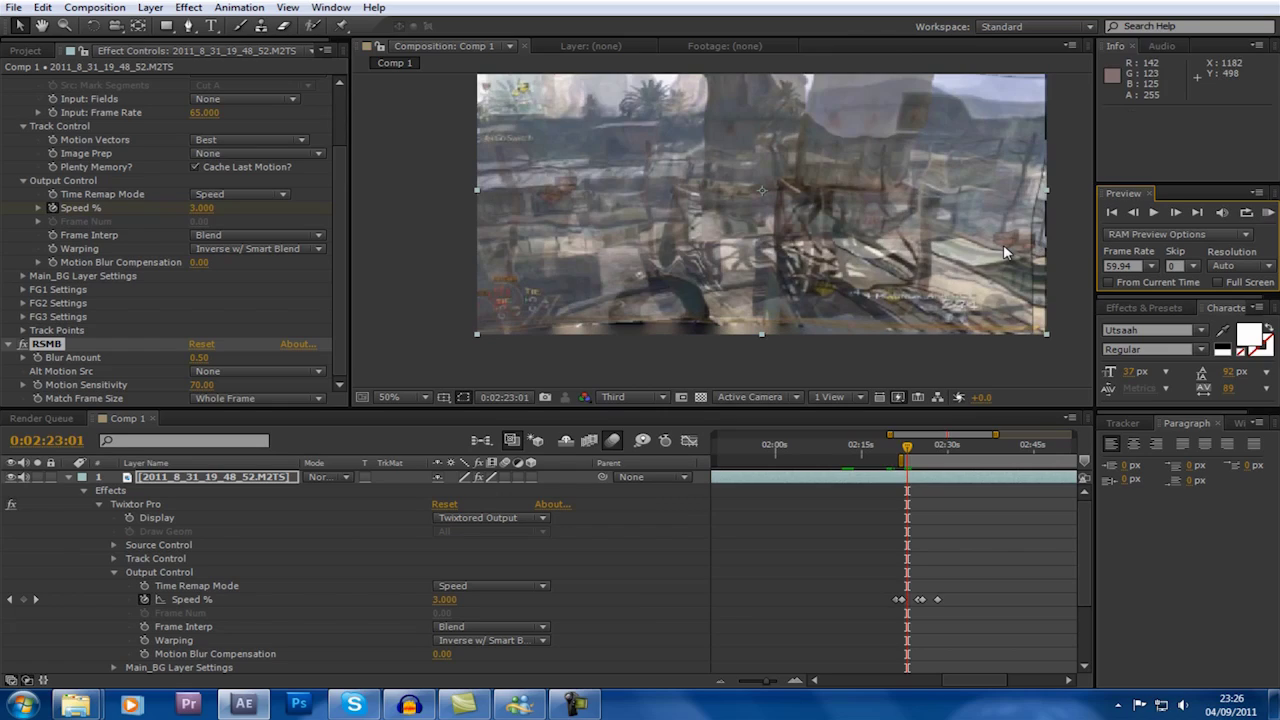
Delete the gameplay footage layer from Comp 1
left_click_drag(912, 448, 975, 447)
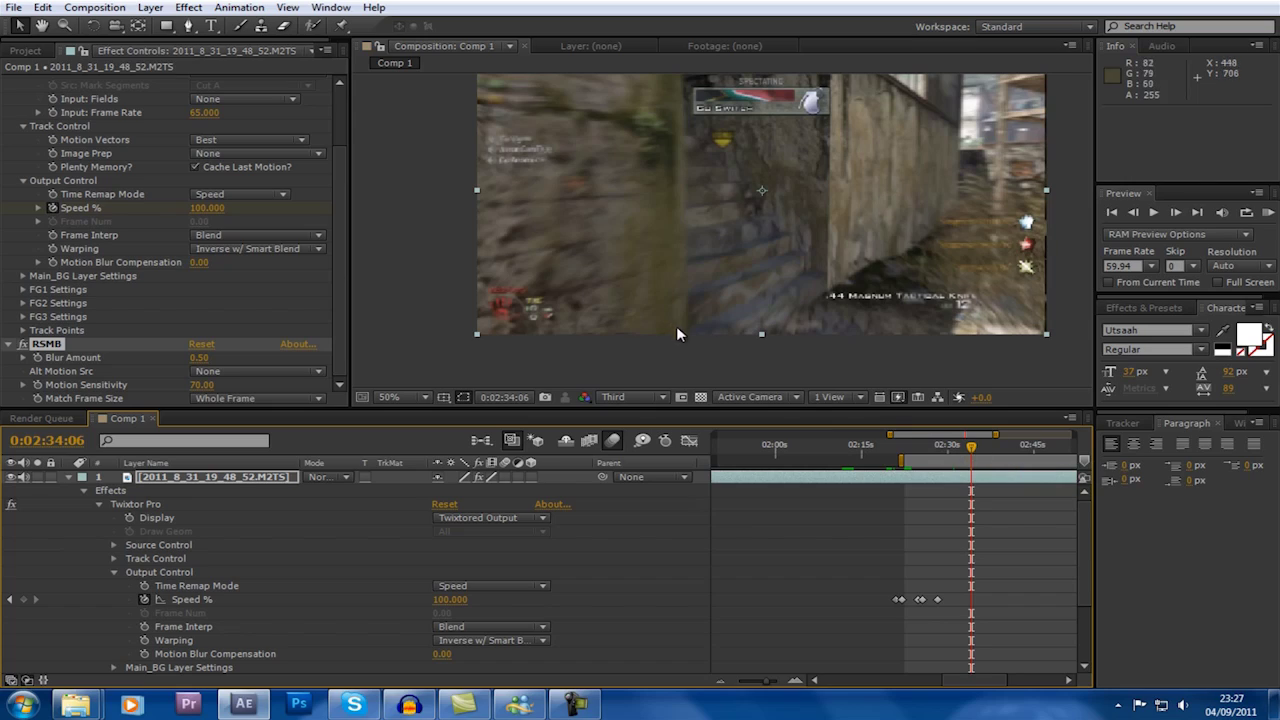
left_click(945, 480)
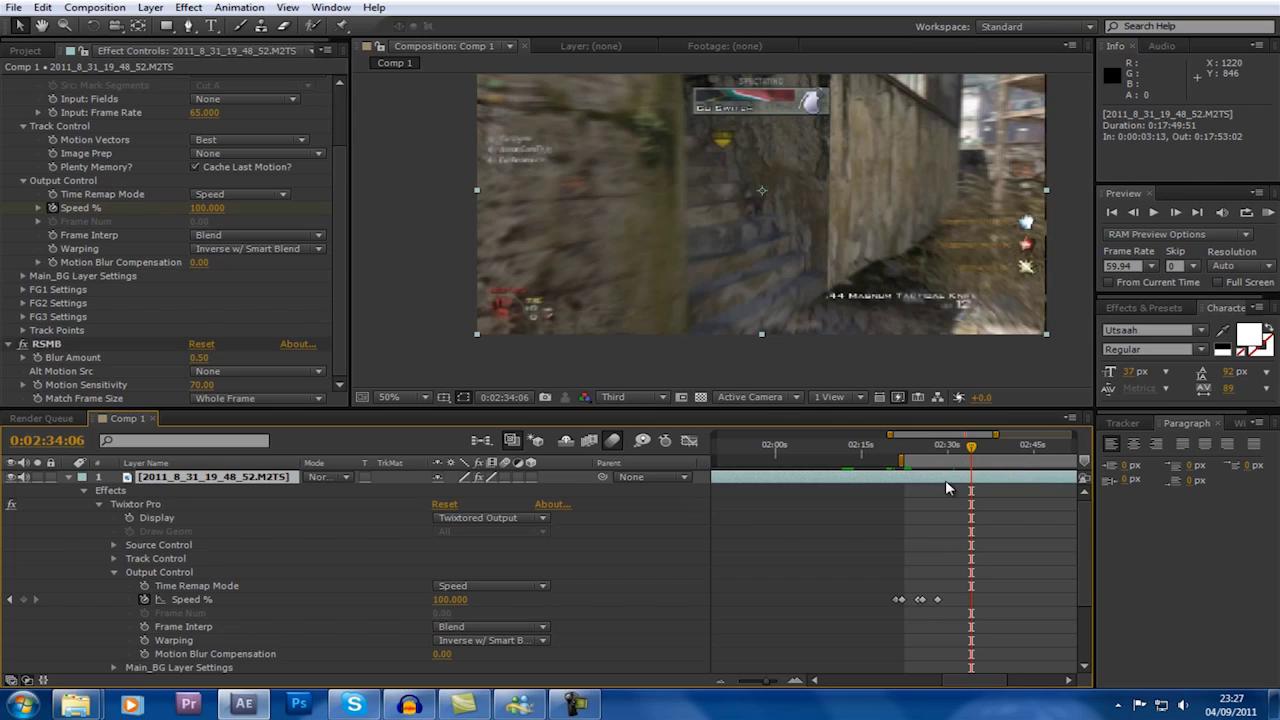
key("Delete")
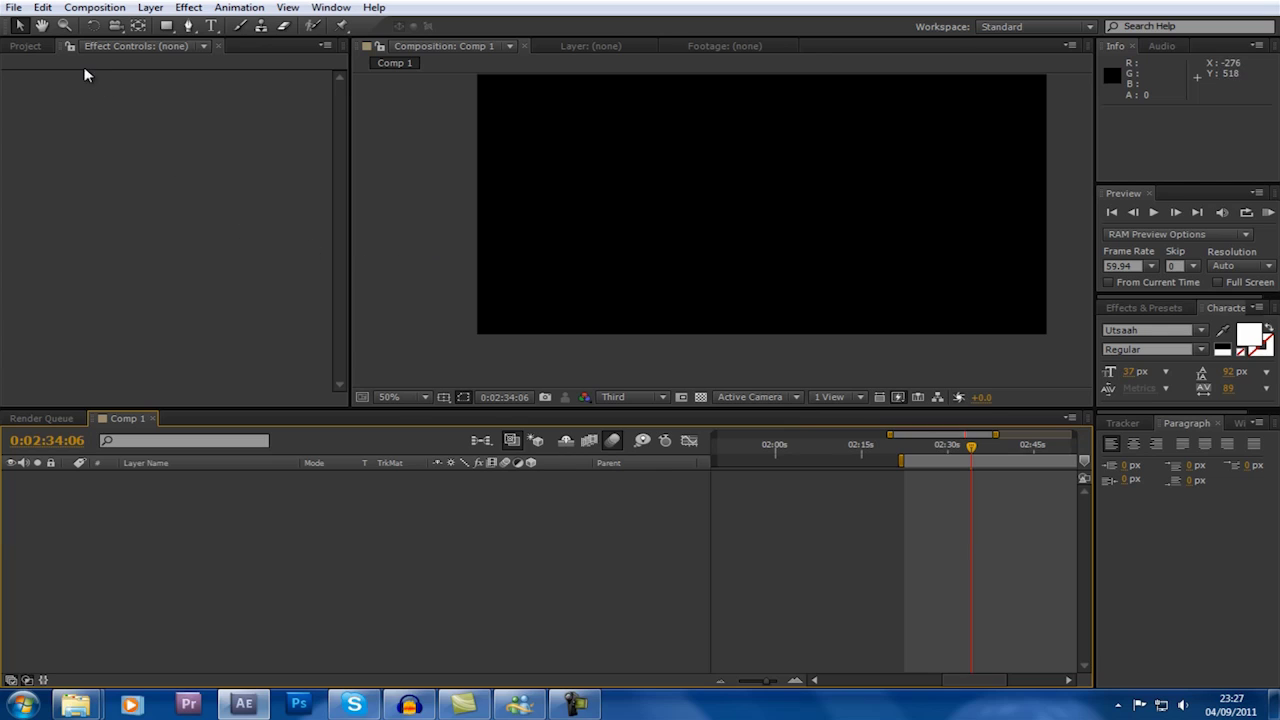
Return to the list of project items and show the Windows desktop
left_click(25, 46)
left_click(44, 271)
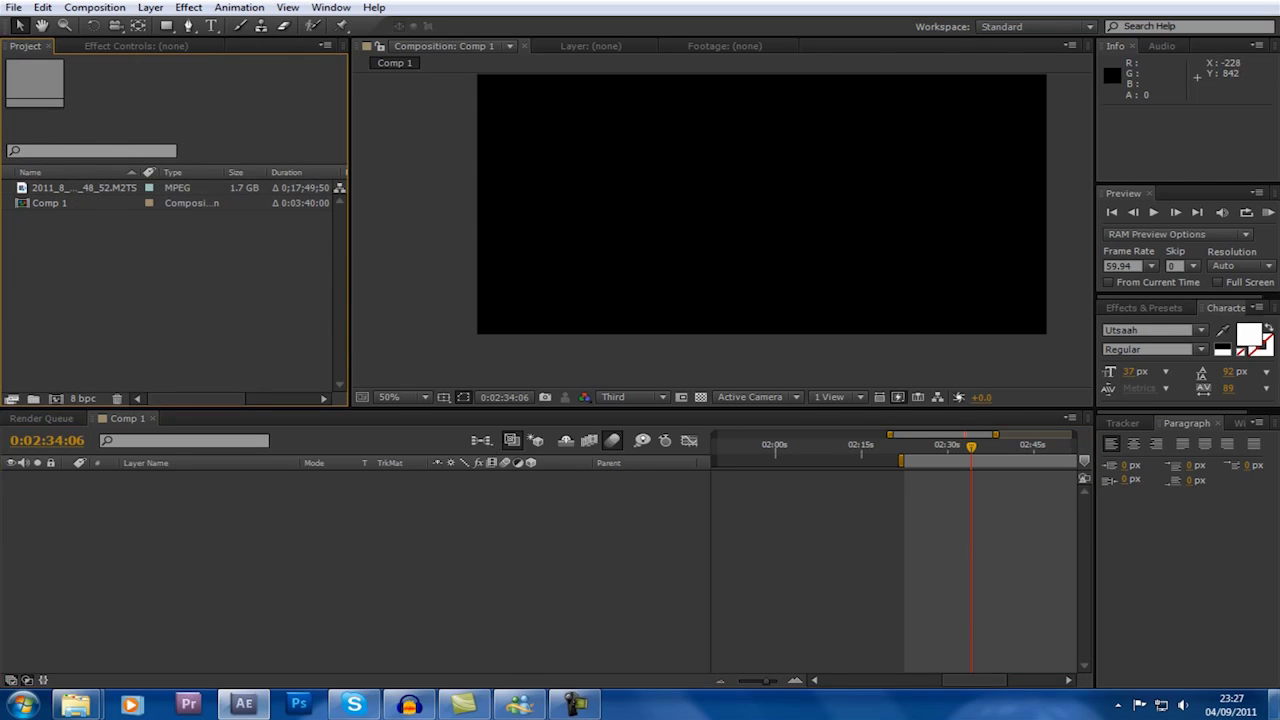
key("super+d")
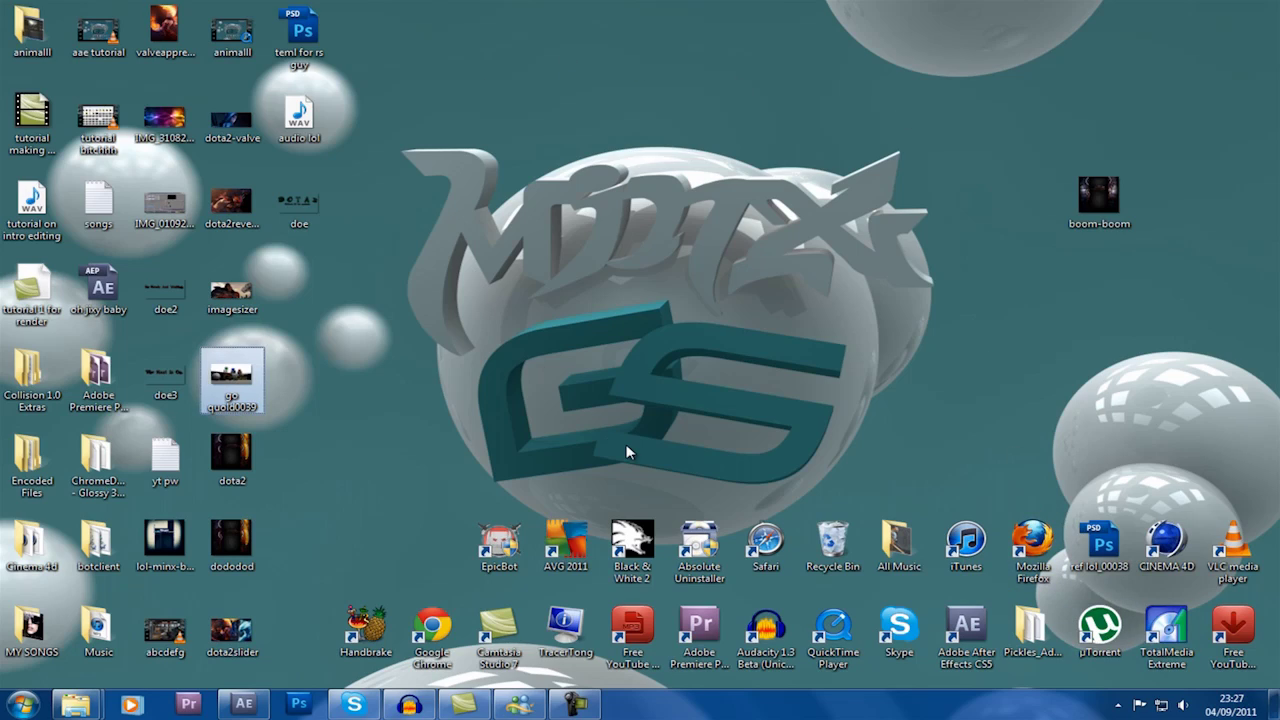